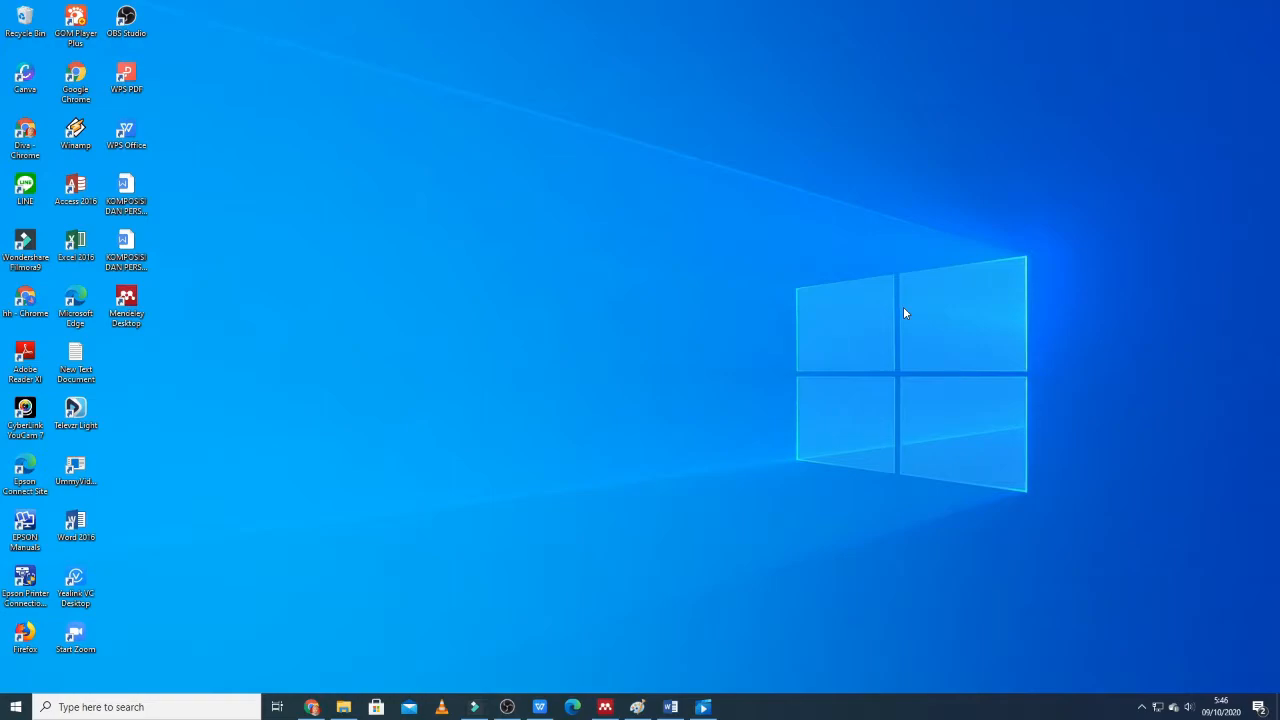
Switch to the Word document and add a left-aligned blank line below the journal citation diagram.
{"action": "mouse_move", "coordinate": [670, 707]}
{"action": "left_click", "coordinate": [688, 660]}
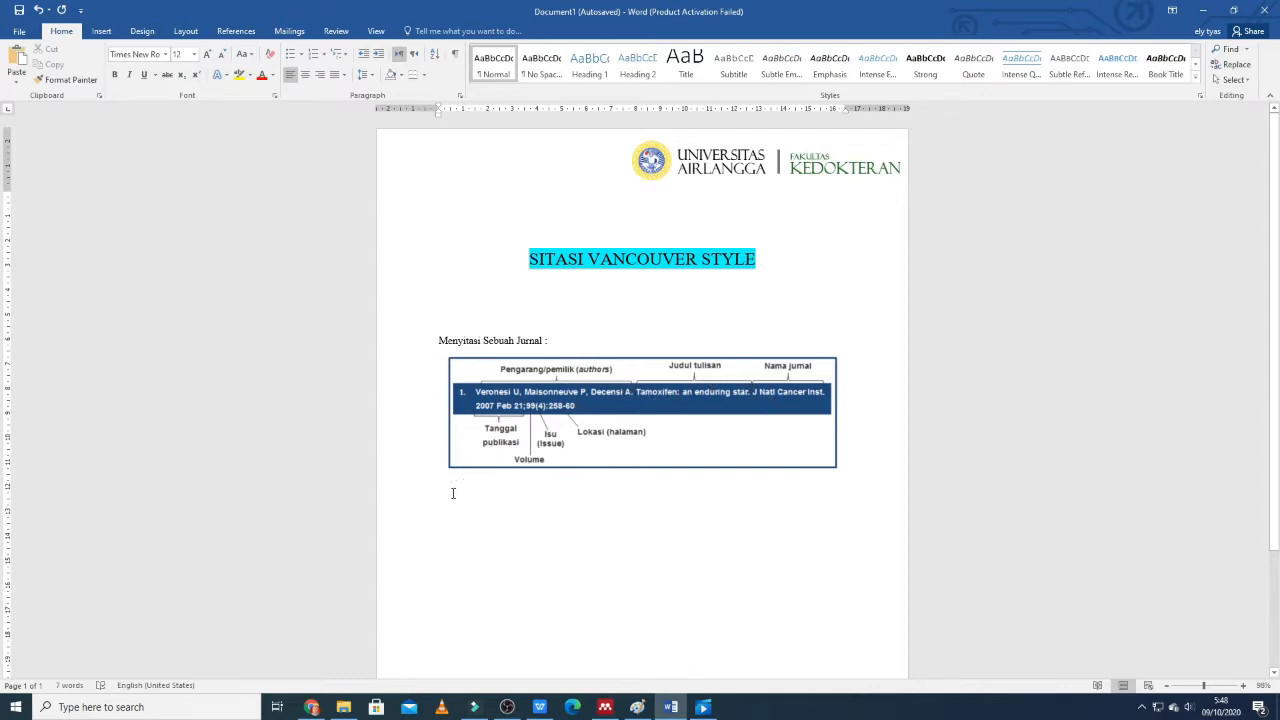
{"action": "key", "text": "ctrl+e"}
{"action": "key", "text": "Return"}
{"action": "left_click", "coordinate": [297, 78]}
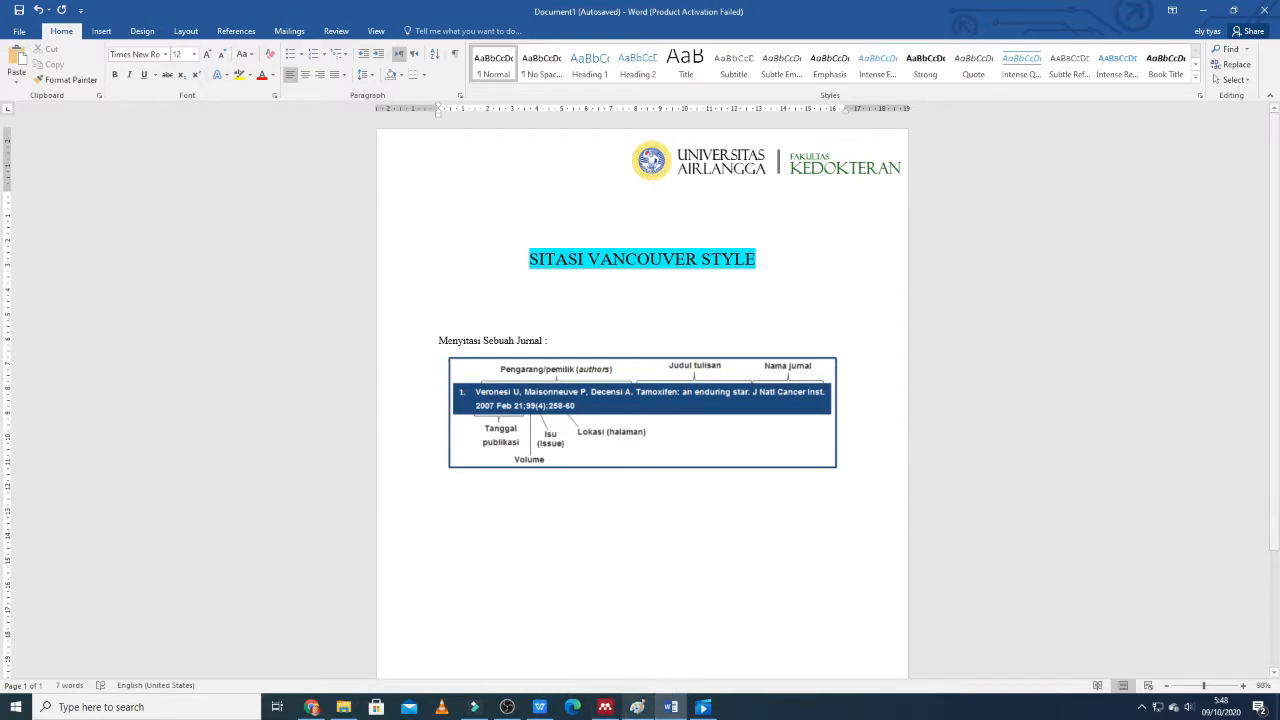
Switch to Mendeley Desktop, show the paper "Kejadian Anemia pada Ibu Hamil Ditinjau dari Paritas dan Usia" and maximize the window.
{"action": "left_click", "coordinate": [608, 707]}
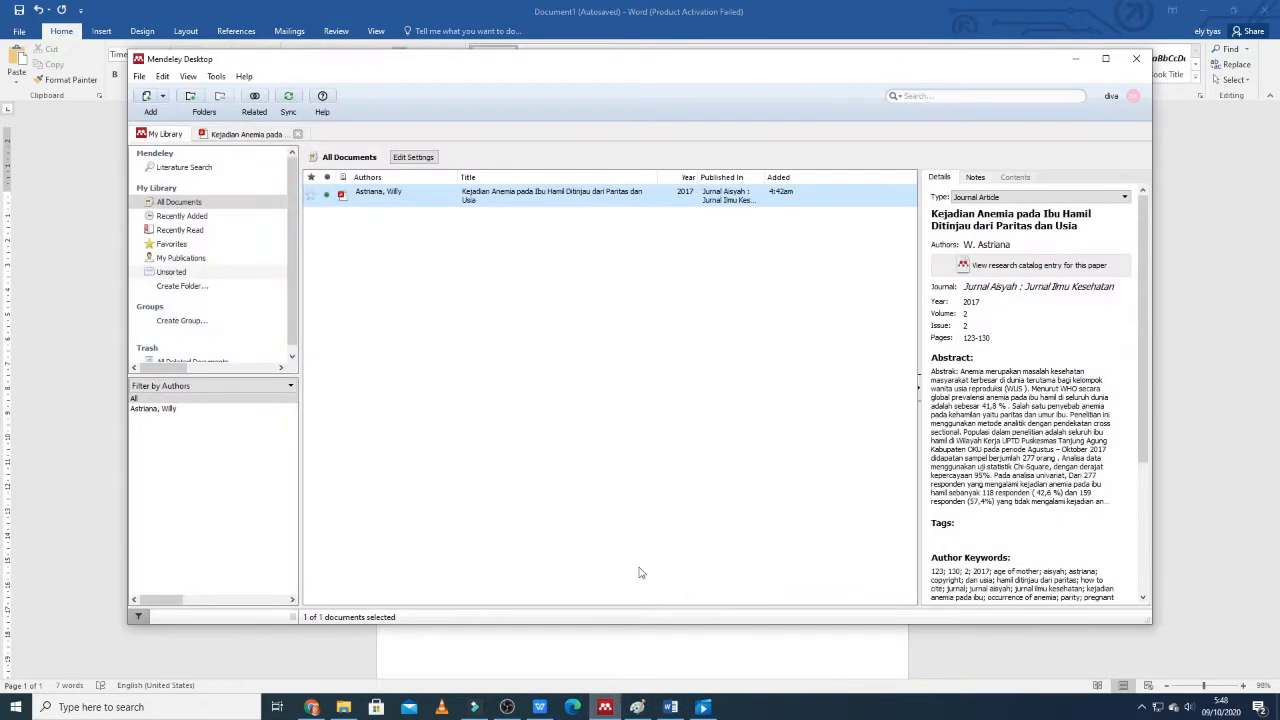
{"action": "left_click", "coordinate": [272, 133]}
{"action": "scroll", "coordinate": [520, 380], "scroll_direction": "down", "scroll_amount": 1}
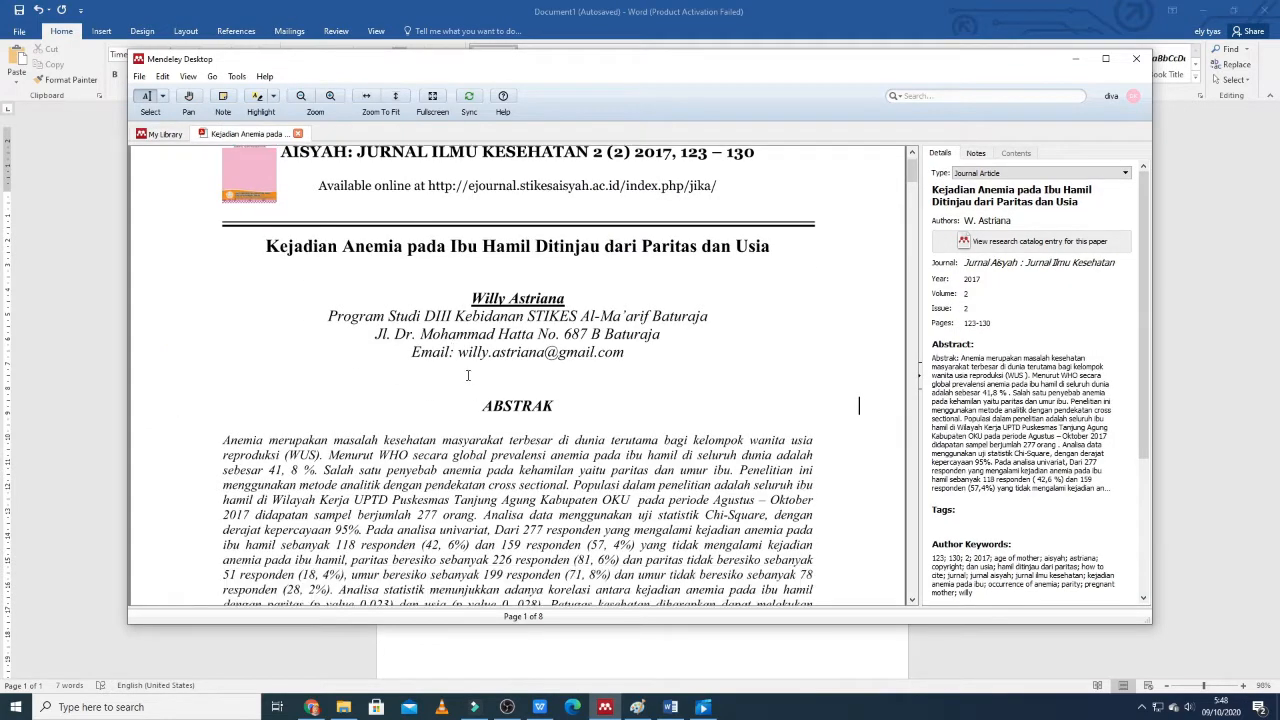
{"action": "left_click", "coordinate": [1105, 60]}
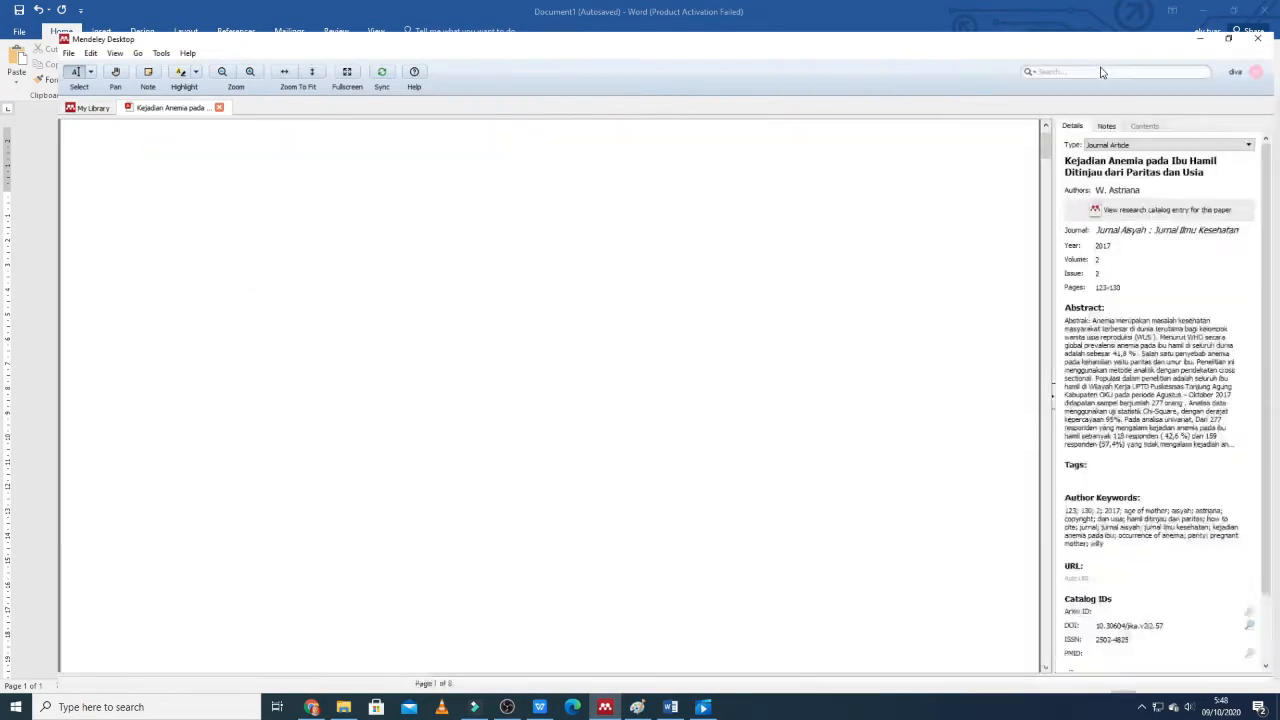
Look through the first three pages of the paper for a passage to cite.
{"action": "scroll", "coordinate": [678, 223], "scroll_direction": "down", "scroll_amount": 5}
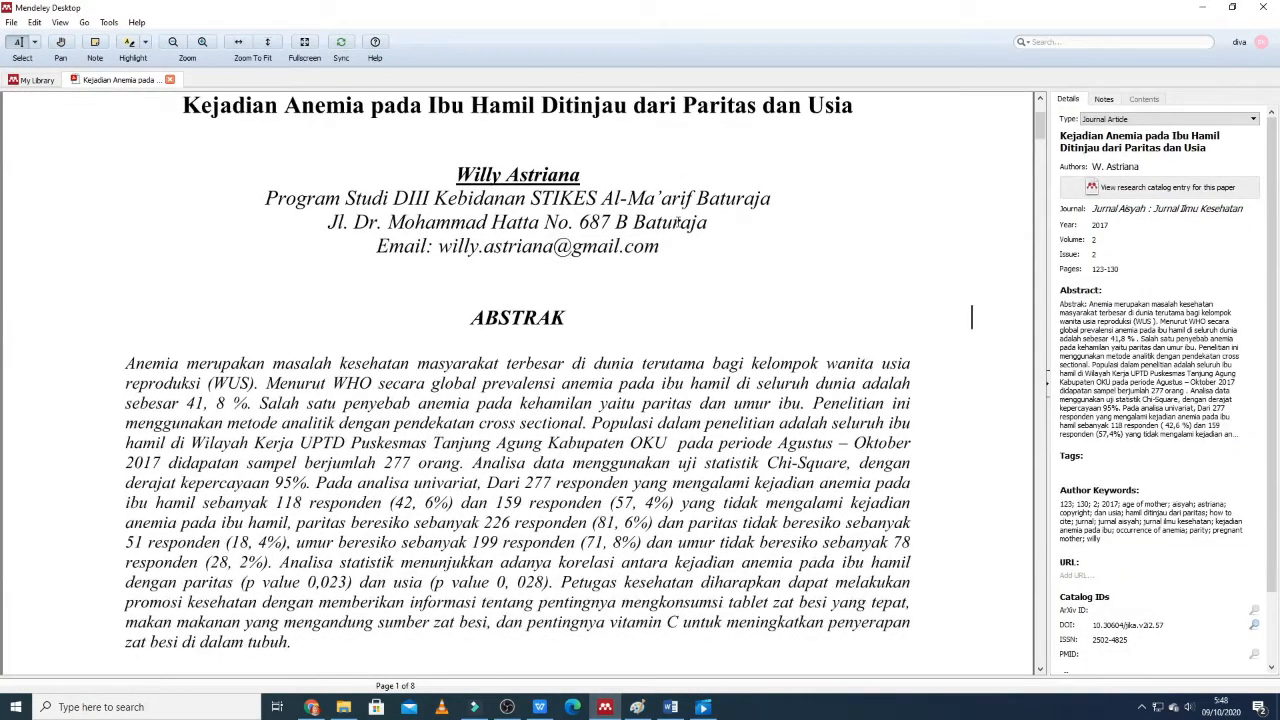
{"action": "scroll", "coordinate": [678, 223], "scroll_direction": "down", "scroll_amount": 1}
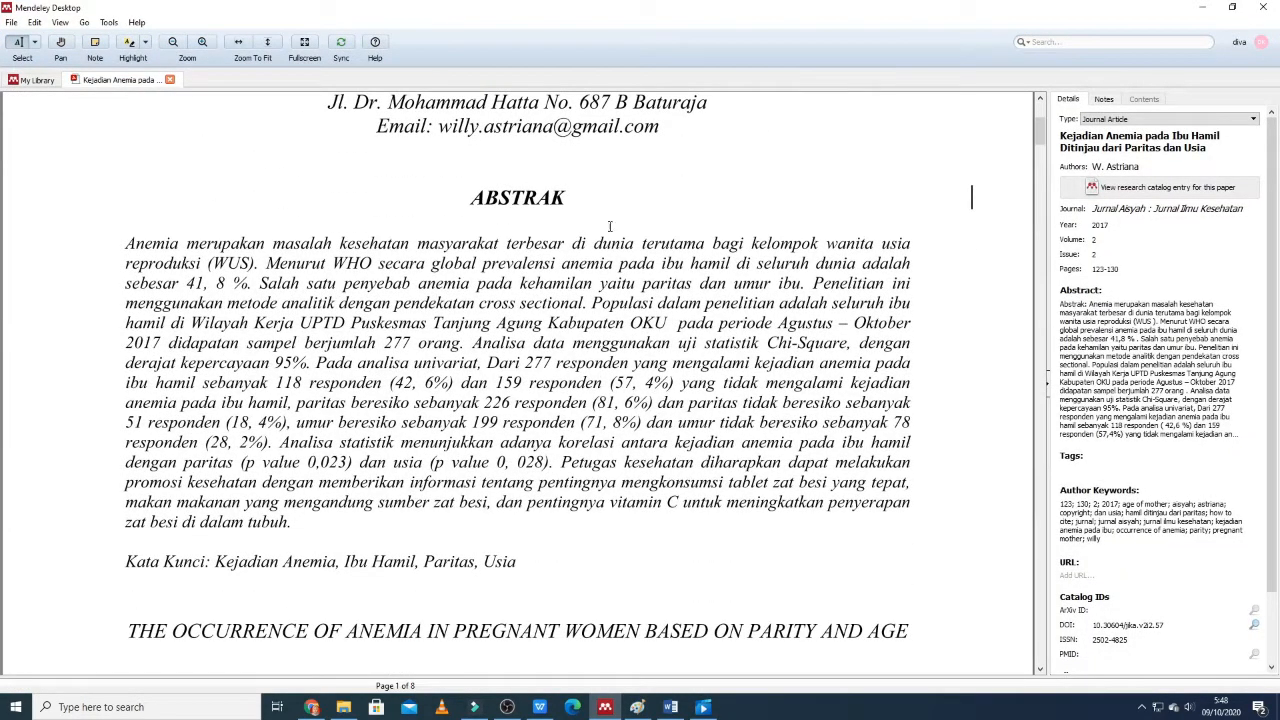
{"action": "scroll", "coordinate": [130, 242], "scroll_direction": "down", "scroll_amount": 20}
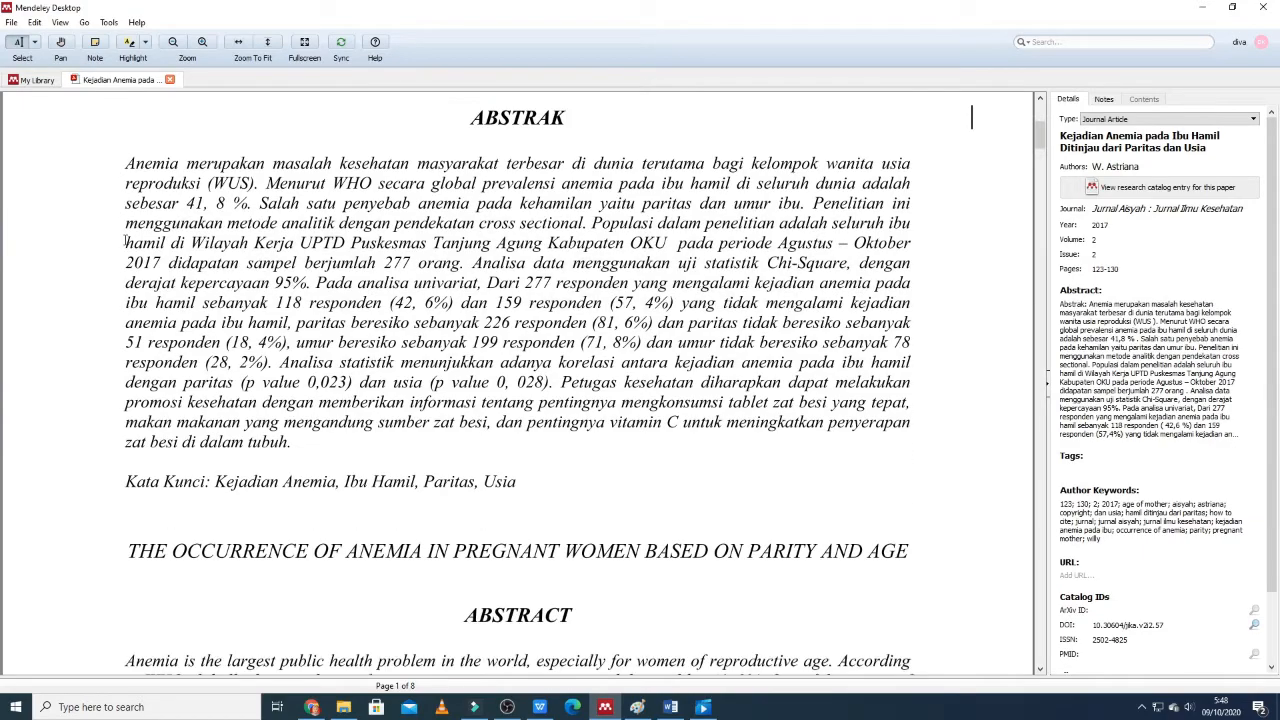
{"action": "scroll", "coordinate": [143, 240], "scroll_direction": "down", "scroll_amount": 18}
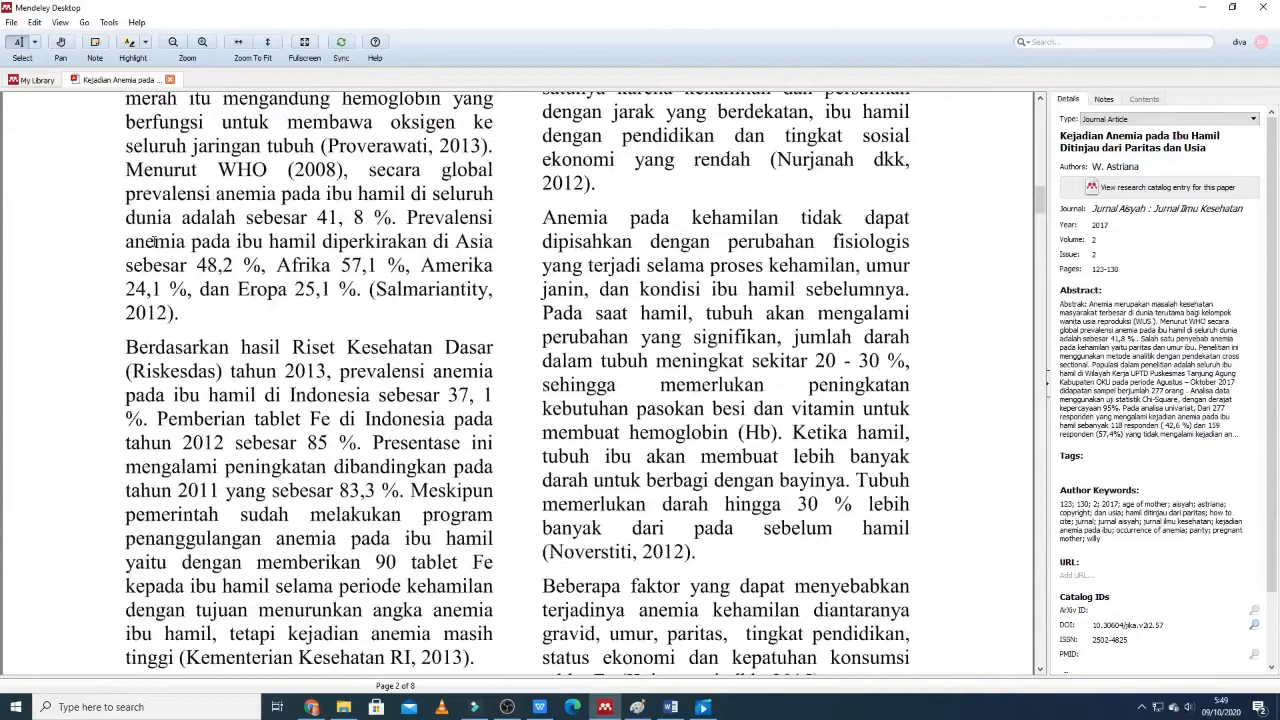
{"action": "scroll", "coordinate": [155, 240], "scroll_direction": "down", "scroll_amount": 7}
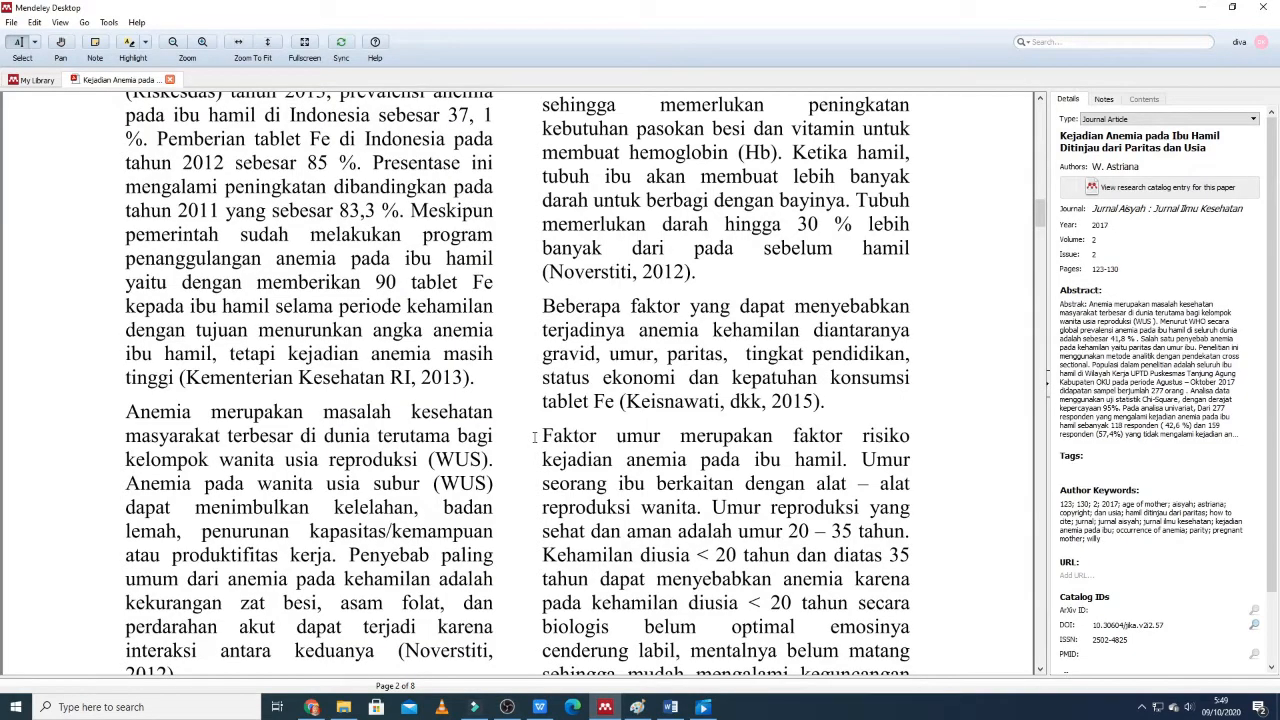
{"action": "left_click_drag", "start_coordinate": [565, 438], "coordinate": [668, 455]}
{"action": "left_click", "coordinate": [663, 453]}
{"action": "left_click_drag", "start_coordinate": [540, 435], "coordinate": [770, 484]}
{"action": "left_click", "coordinate": [833, 461]}
{"action": "scroll", "coordinate": [831, 460], "scroll_direction": "down", "scroll_amount": 3}
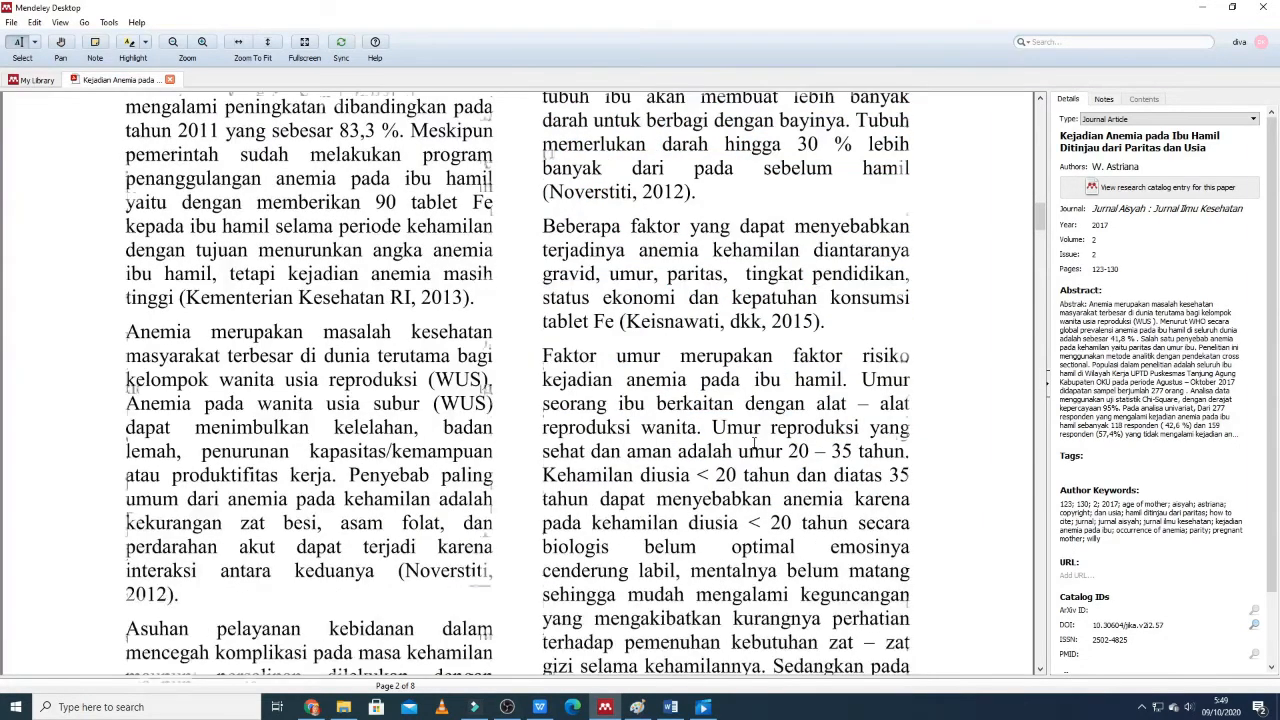
{"action": "scroll", "coordinate": [752, 441], "scroll_direction": "down", "scroll_amount": 2}
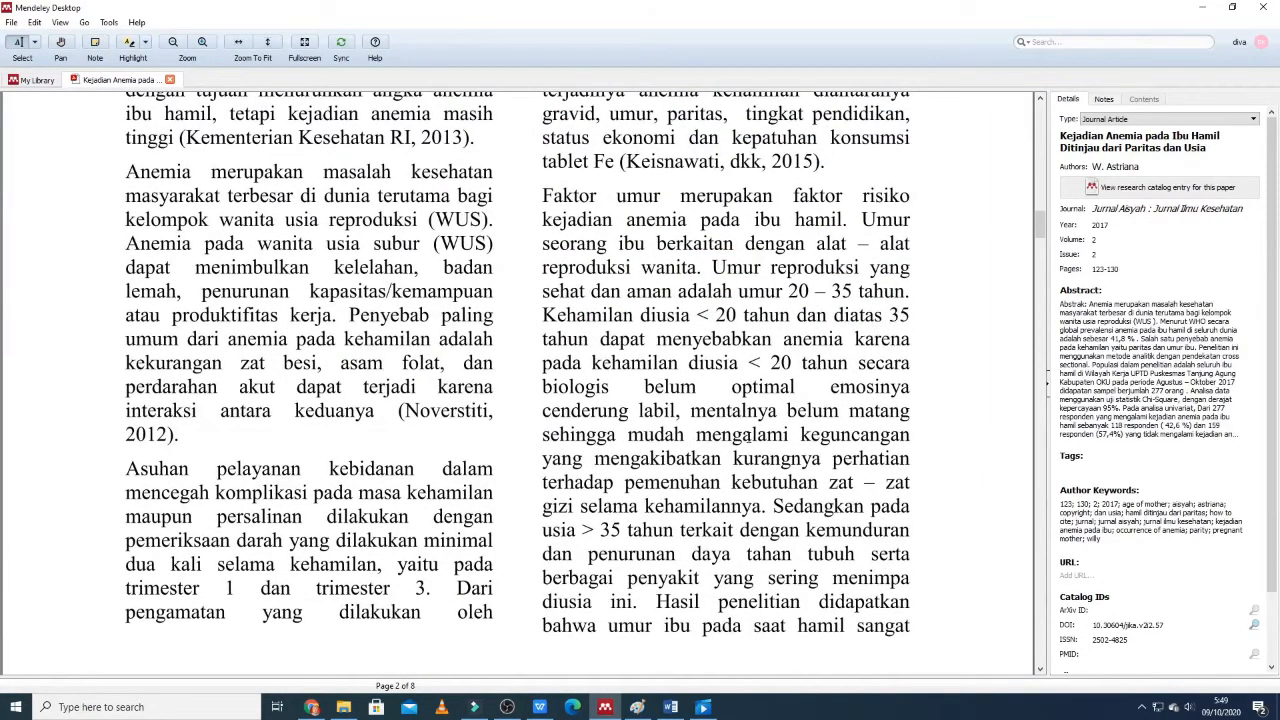
{"action": "scroll", "coordinate": [748, 433], "scroll_direction": "down", "scroll_amount": 10}
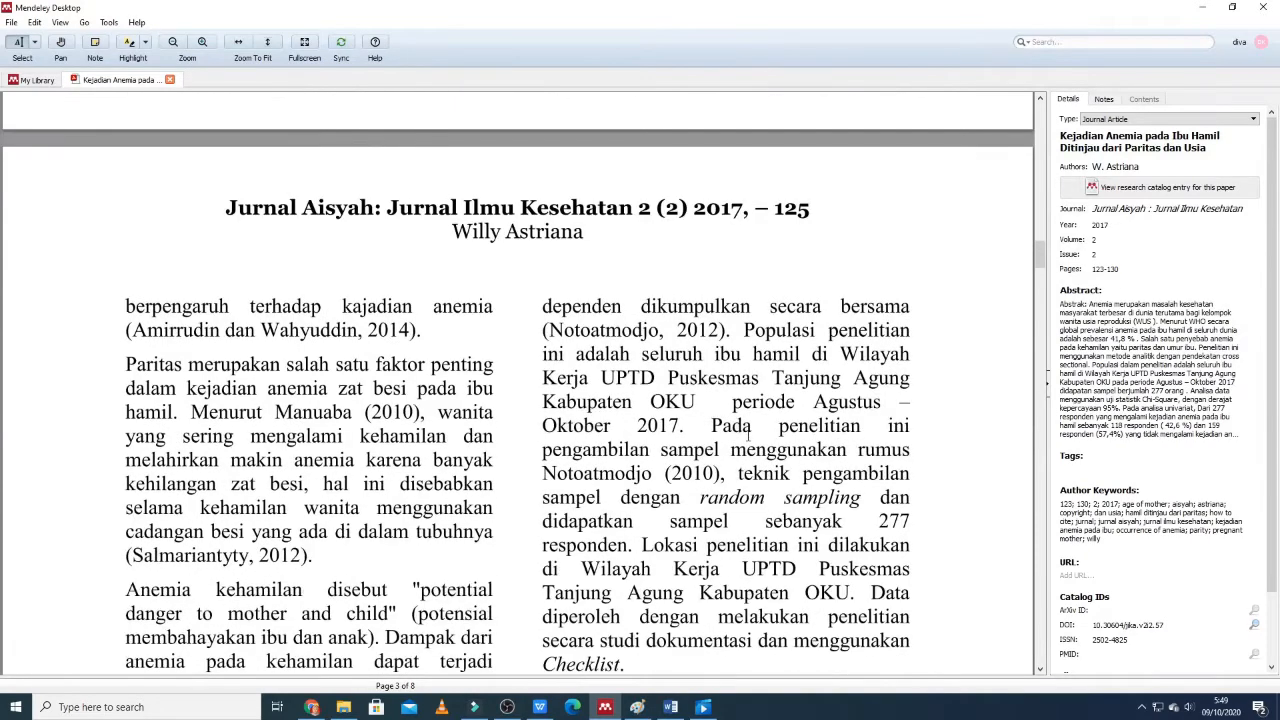
{"action": "scroll", "coordinate": [748, 433], "scroll_direction": "up", "scroll_amount": 8}
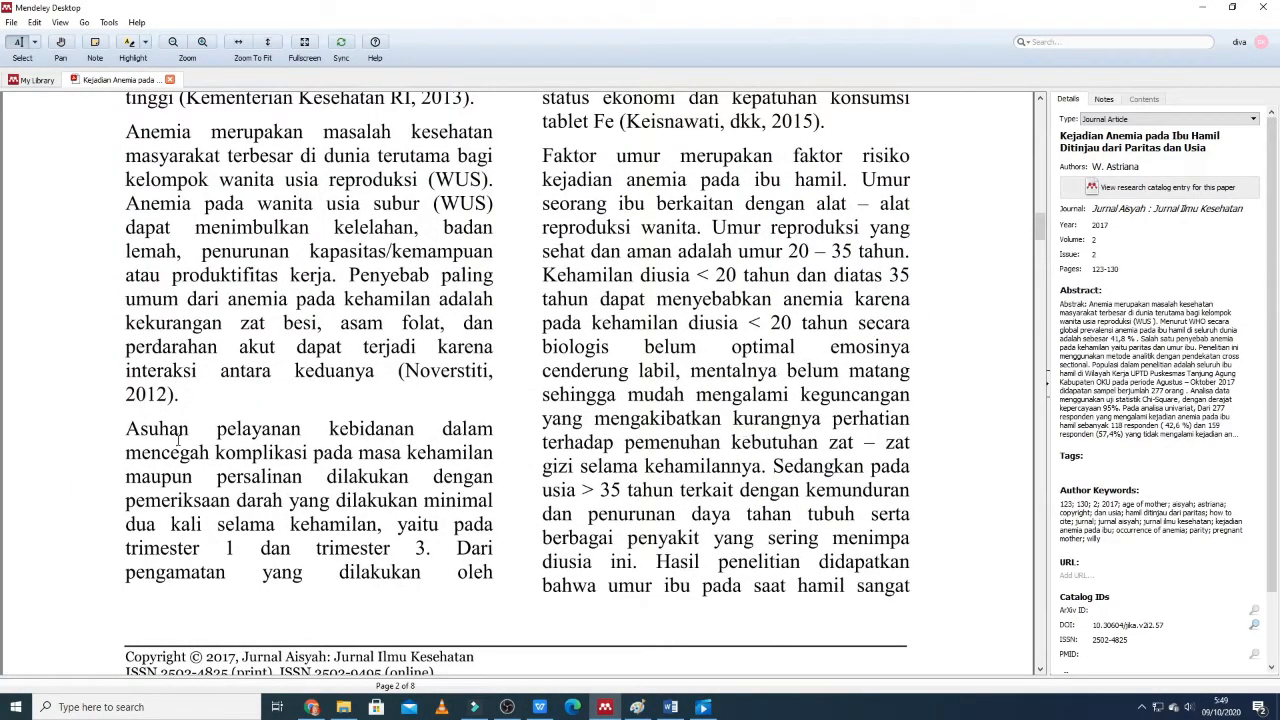
Copy the page 2 sentence from "Asuhan pelayanan kebidanan" to "trimester 3." and paste it as text only below the diagram in Word.
{"action": "left_click_drag", "start_coordinate": [132, 437], "coordinate": [430, 552]}
{"action": "right_click", "coordinate": [430, 552]}
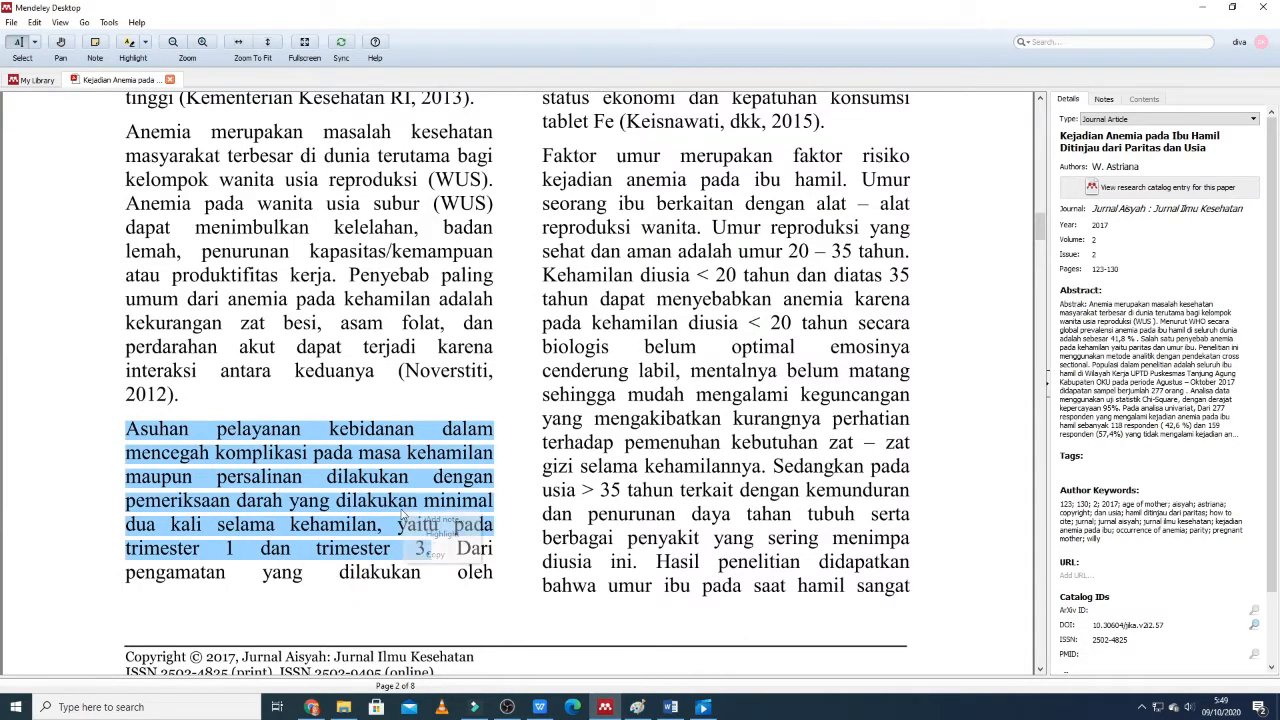
{"action": "left_click", "coordinate": [435, 555]}
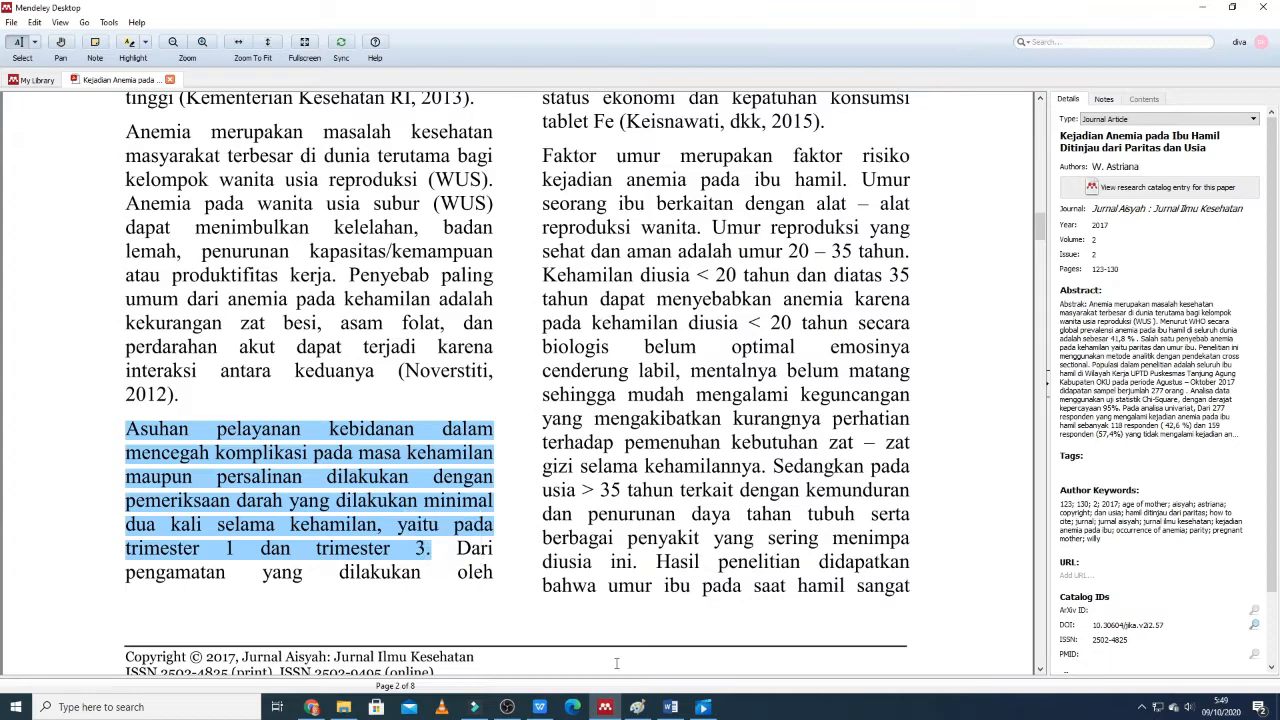
{"action": "left_click", "coordinate": [670, 707]}
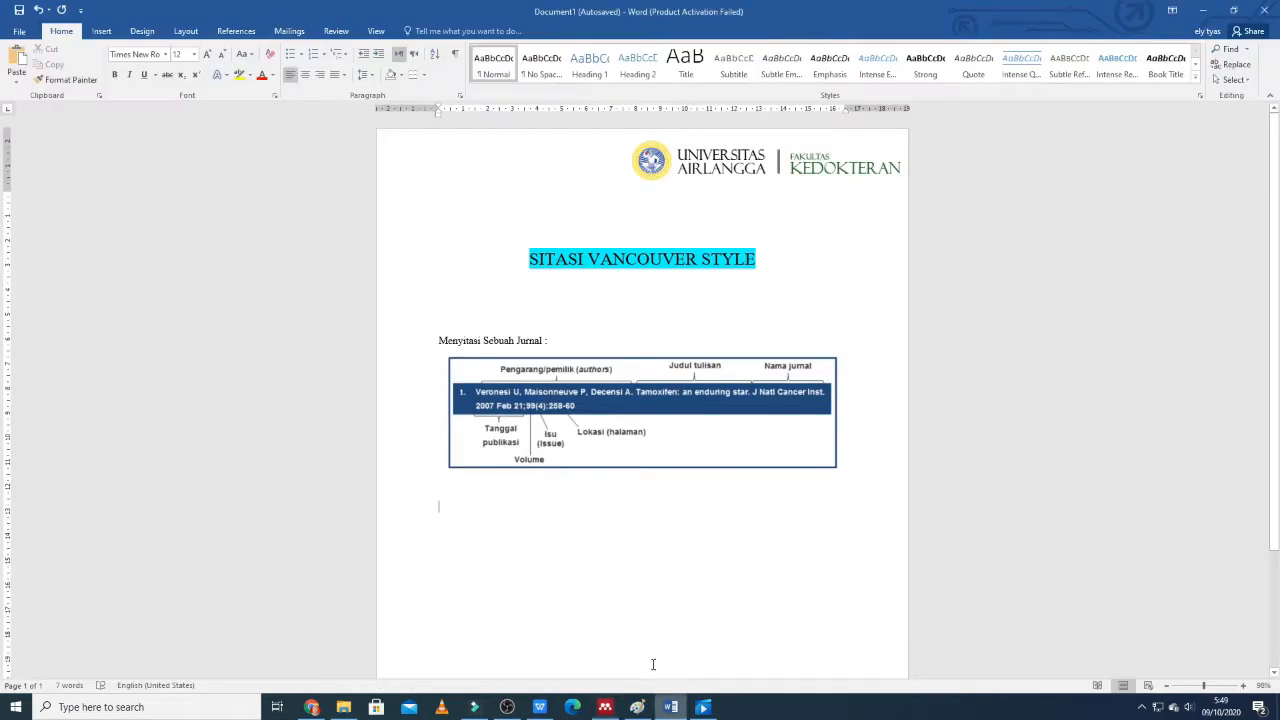
{"action": "right_click", "coordinate": [437, 507]}
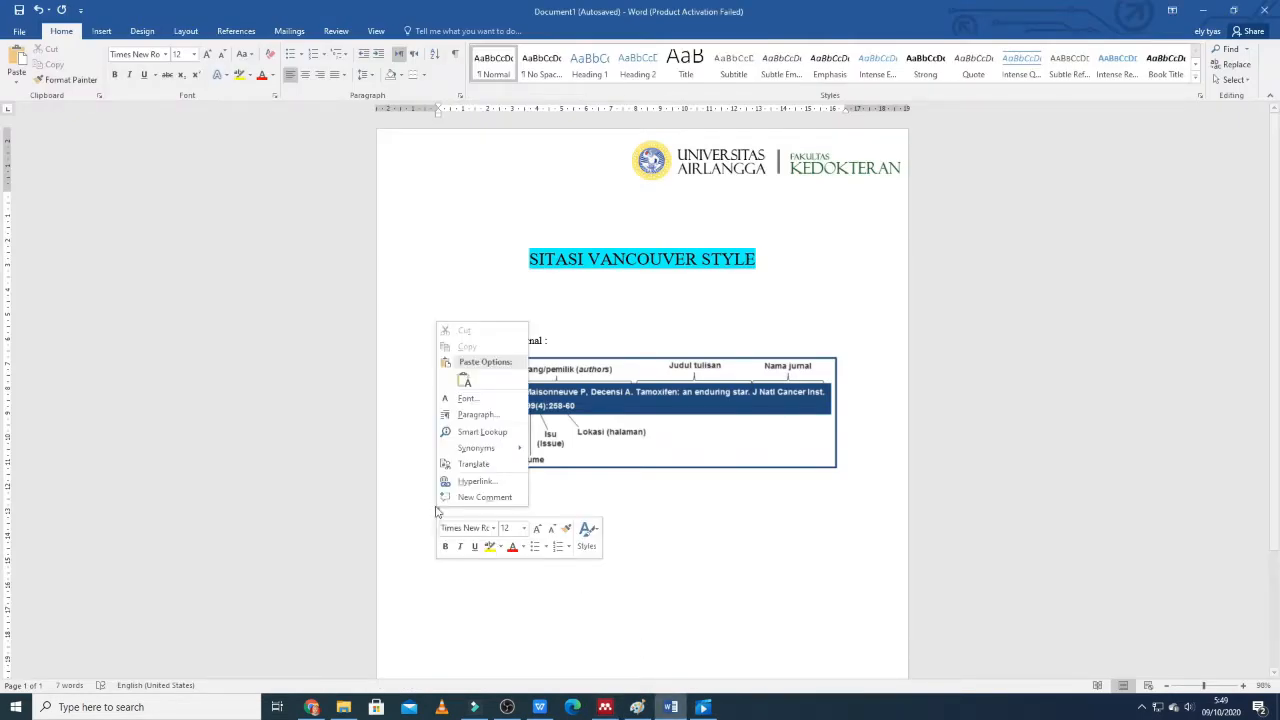
{"action": "left_click", "coordinate": [464, 380]}
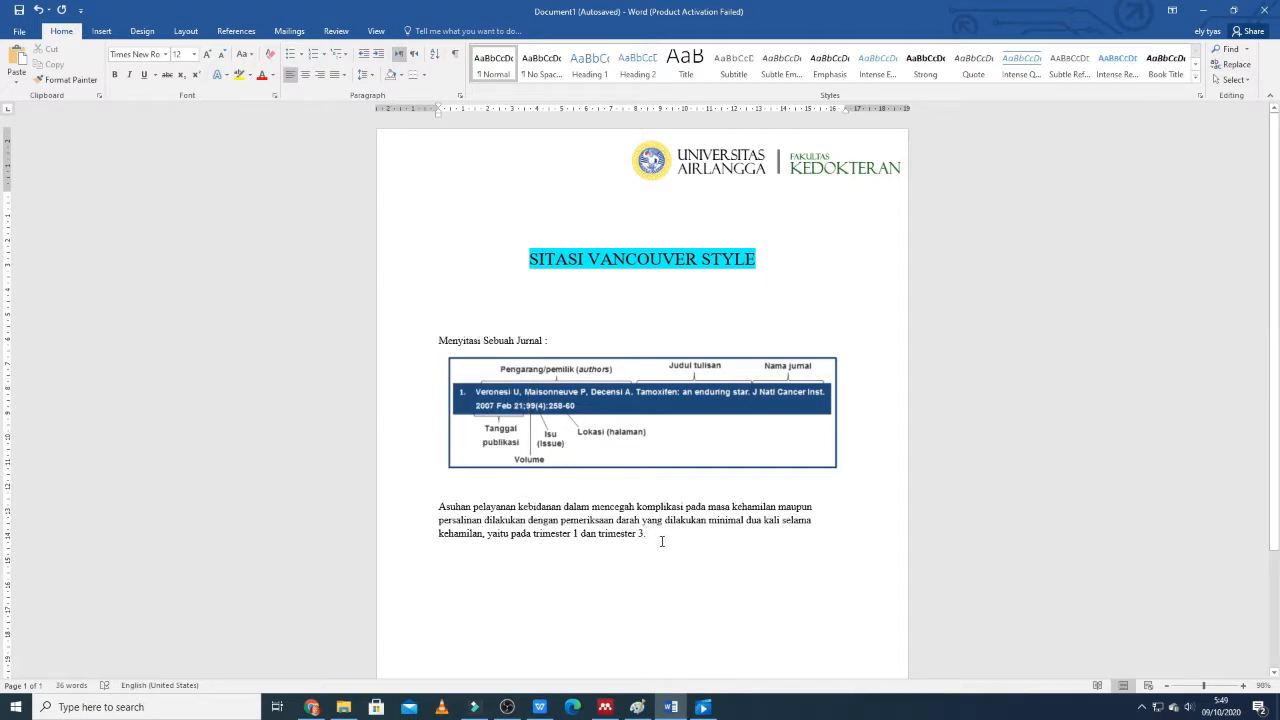
Insert a Mendeley citation of the 2017 anemia article from My Library at the end of the pasted sentence.
{"action": "left_click", "coordinate": [237, 31]}
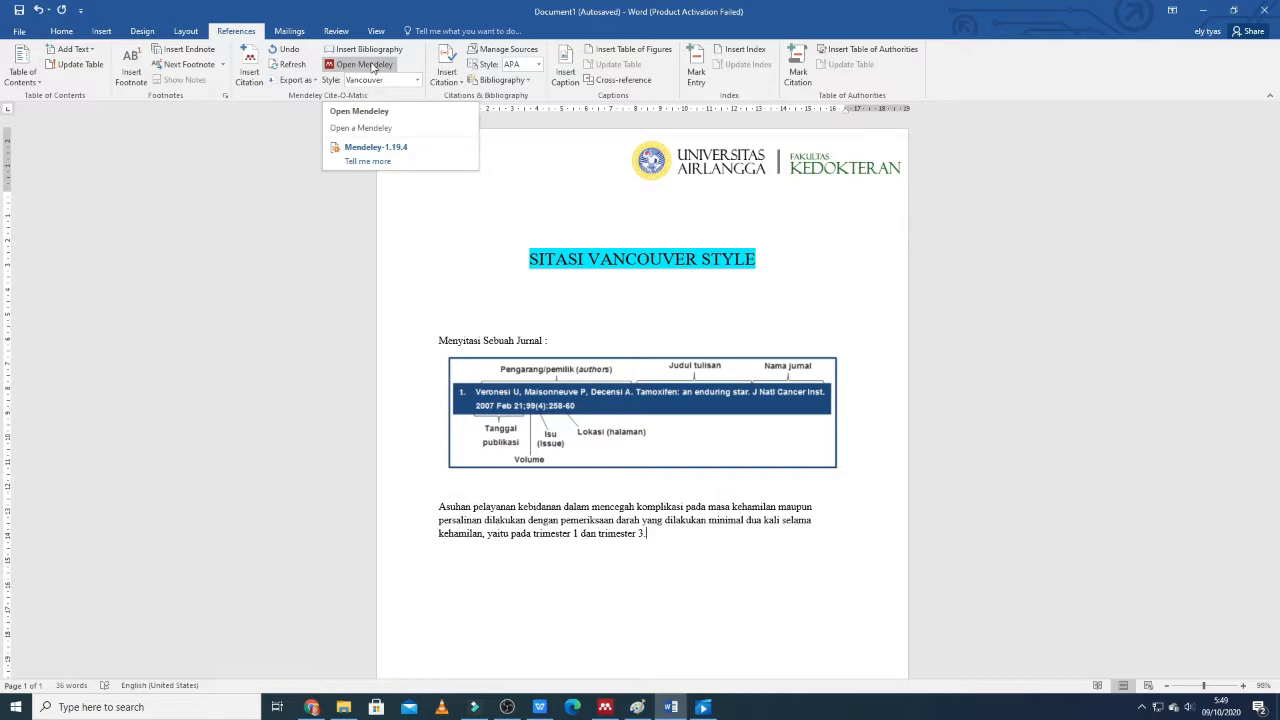
{"action": "left_click", "coordinate": [246, 66]}
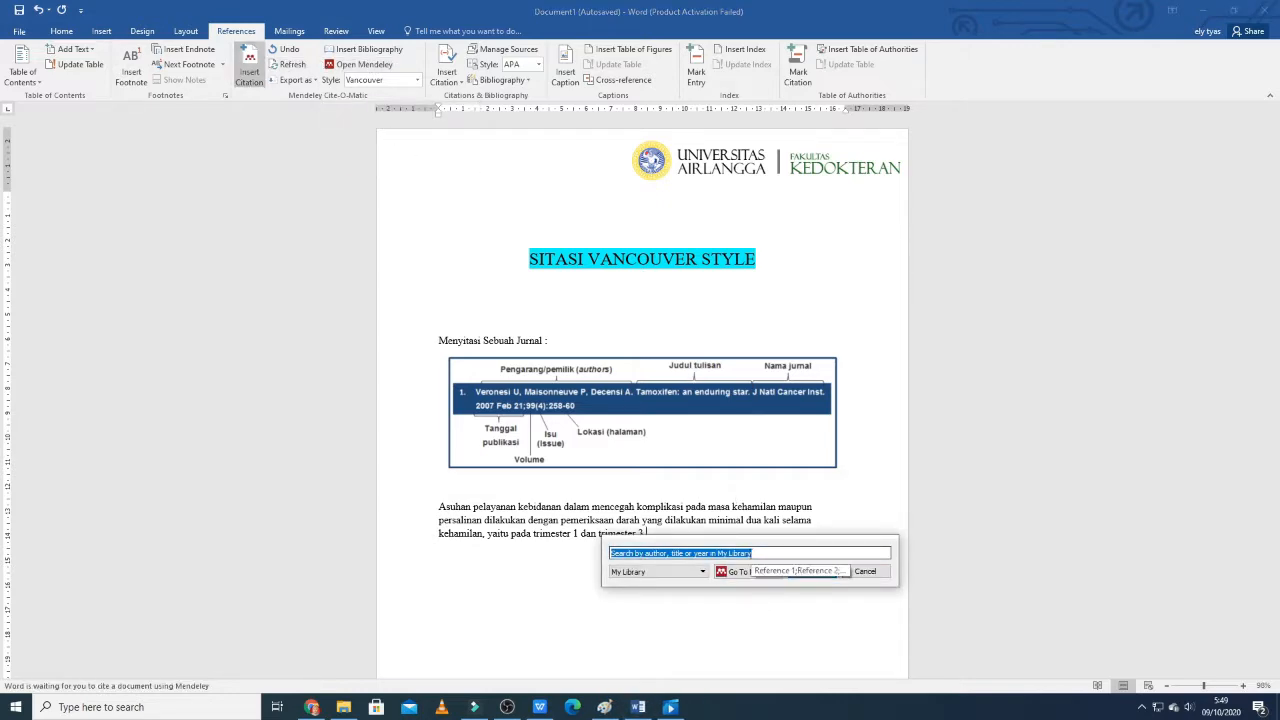
{"action": "type", "text": "k"}
{"action": "left_click", "coordinate": [751, 553]}
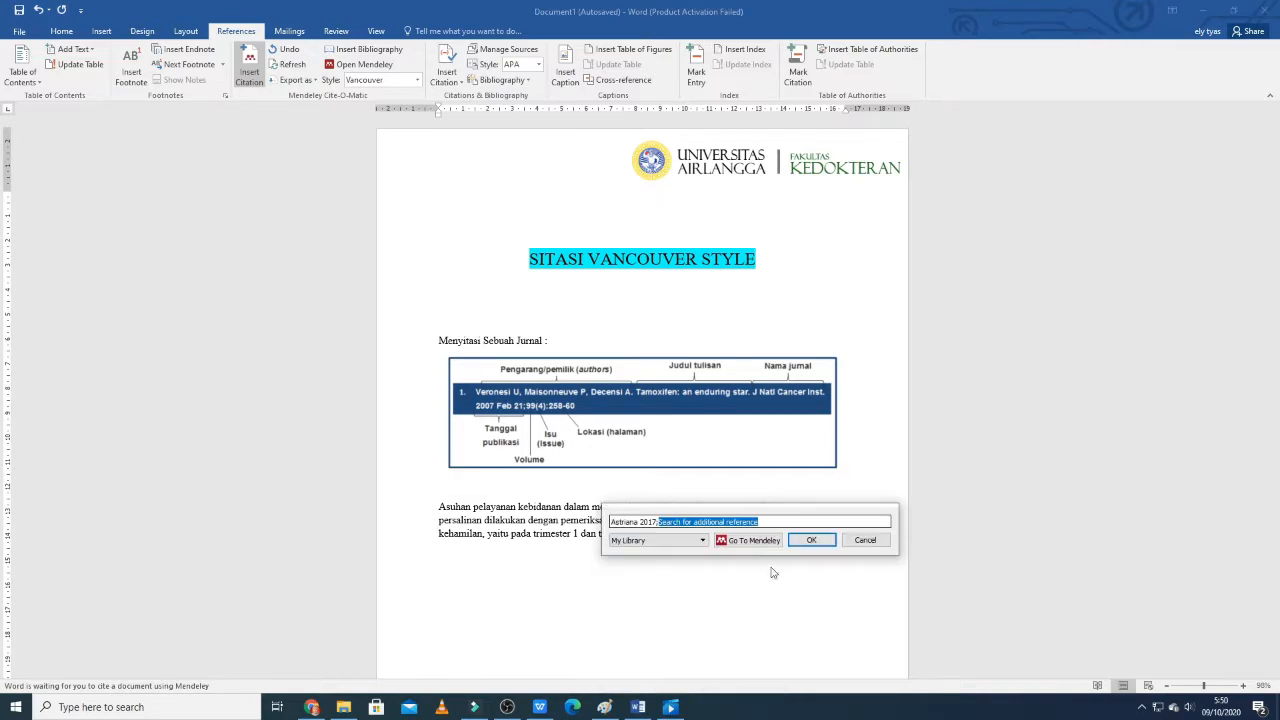
{"action": "left_click", "coordinate": [811, 540]}
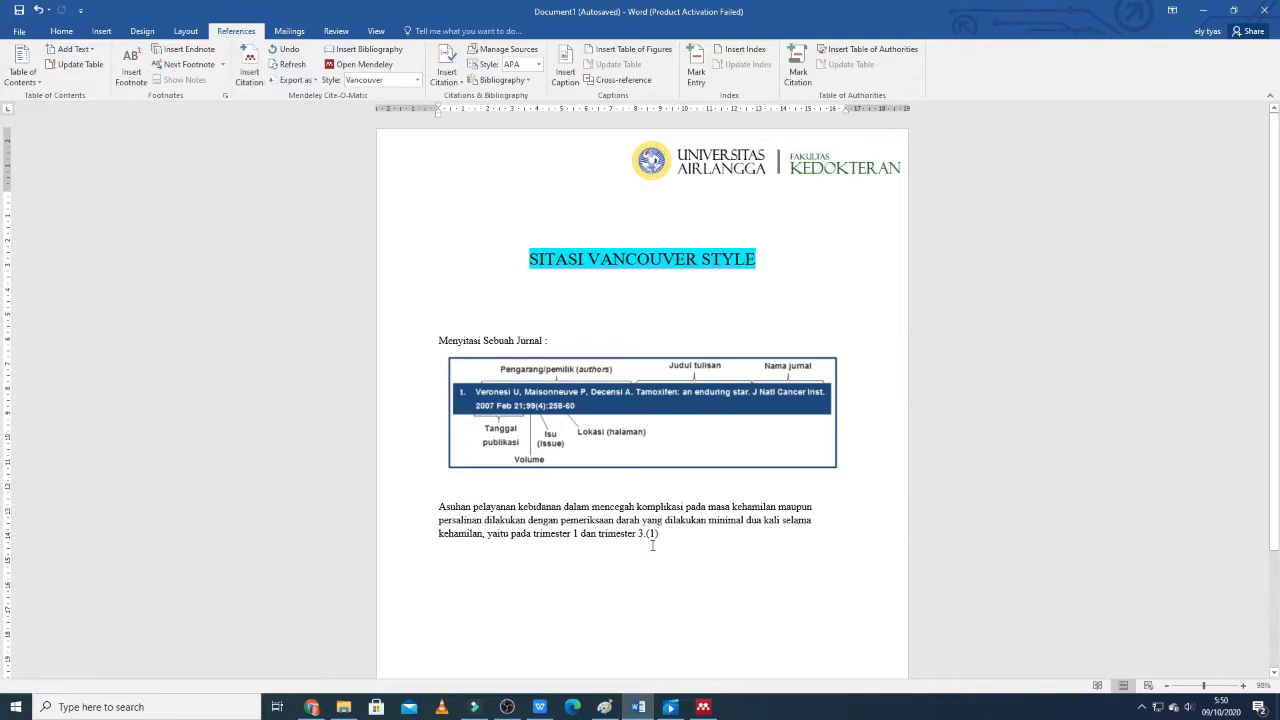
Move the sentence's full stop from before the citation number to after it.
{"action": "scroll", "coordinate": [653, 541], "scroll_direction": "down", "scroll_amount": 3}
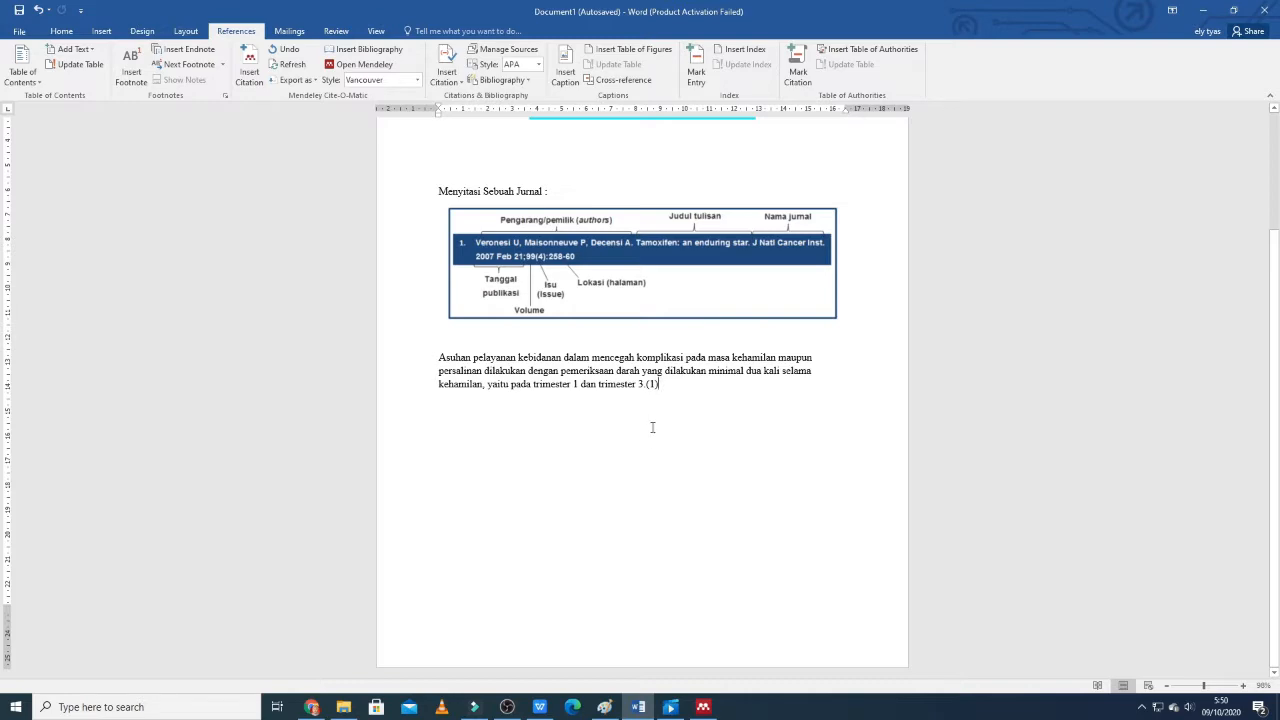
{"action": "key", "text": "Return"}
{"action": "left_click", "coordinate": [646, 385]}
{"action": "key", "text": "BackSpace"}
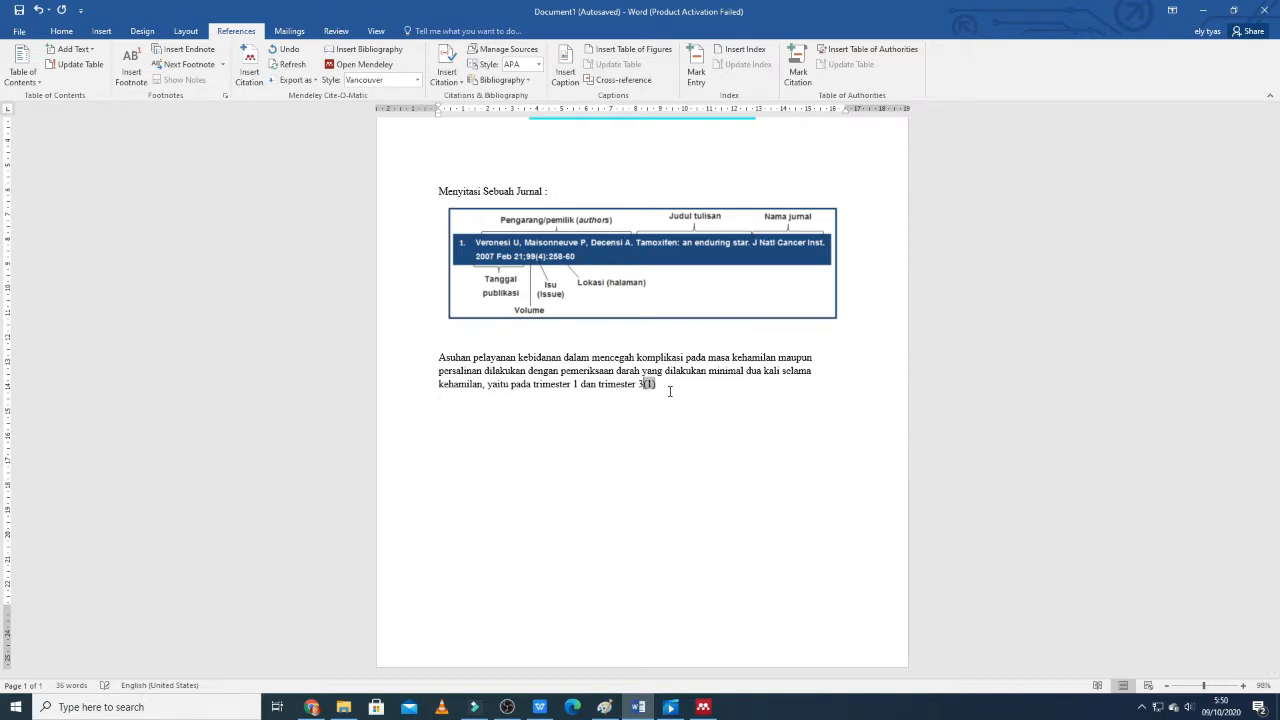
{"action": "left_click", "coordinate": [670, 391]}
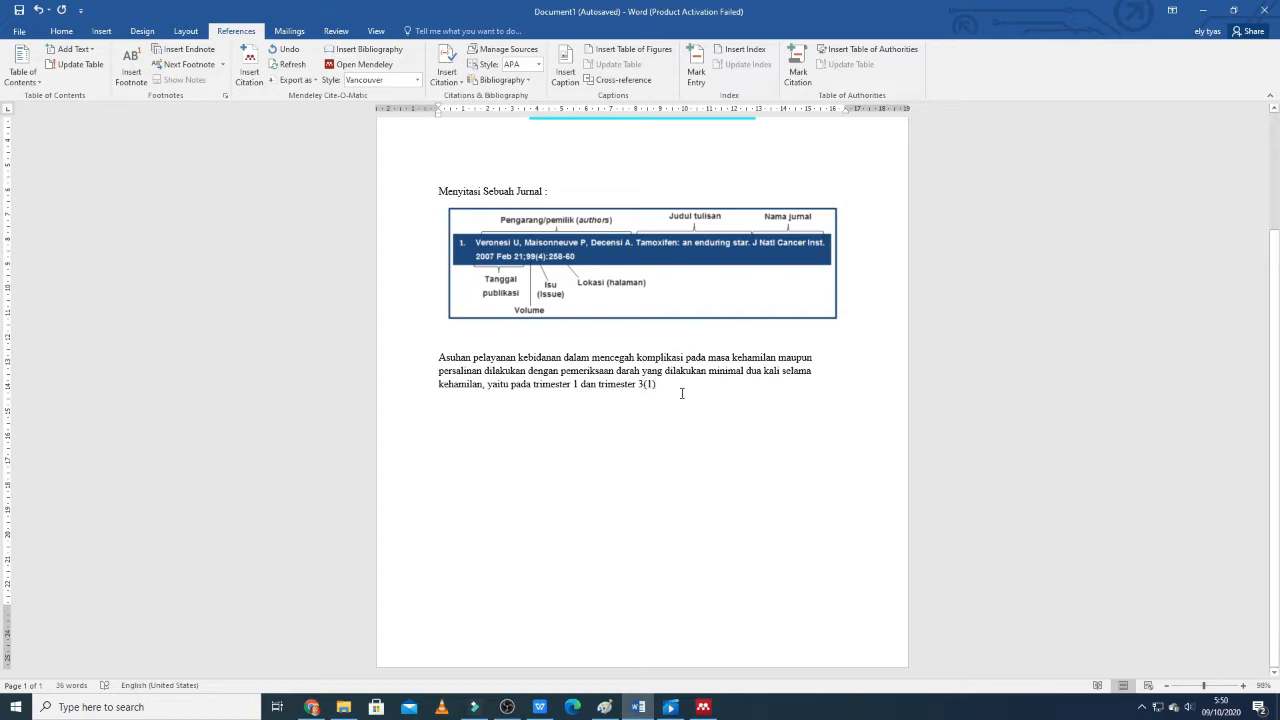
{"action": "type", "text": "."}
{"action": "type", "text": "Daftar"}
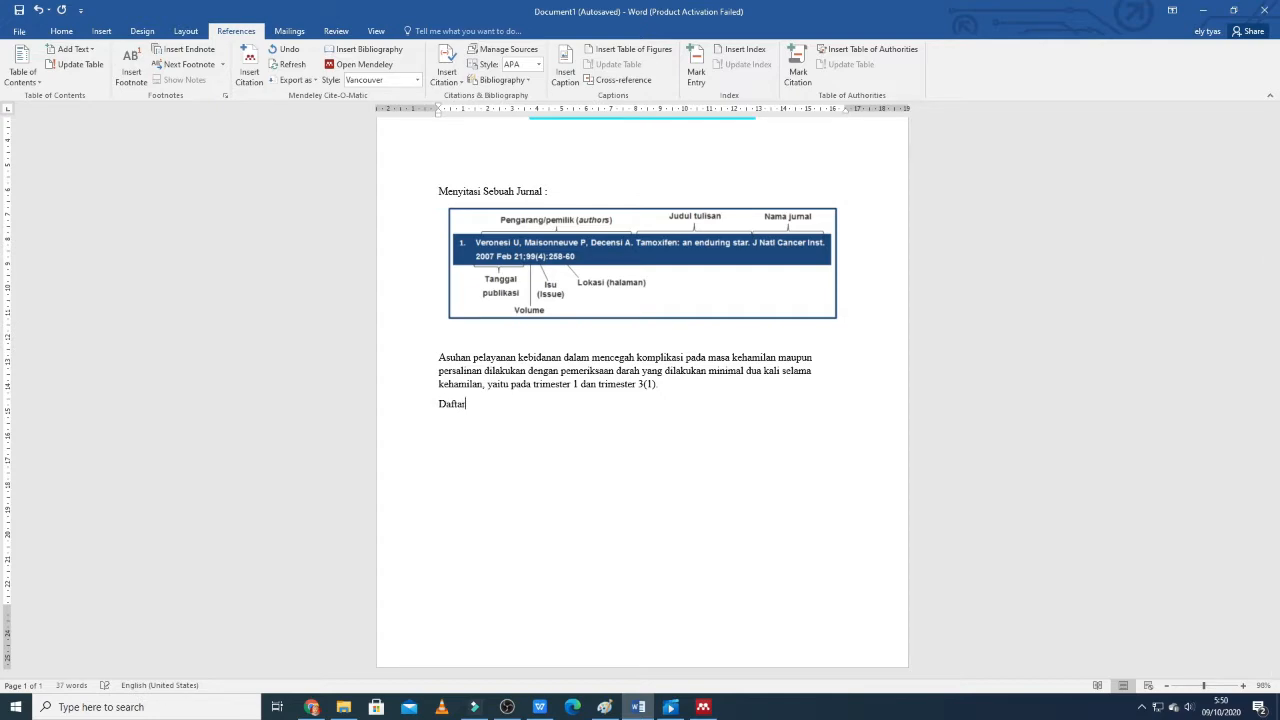
{"action": "type", "text": " Pustaka :"}
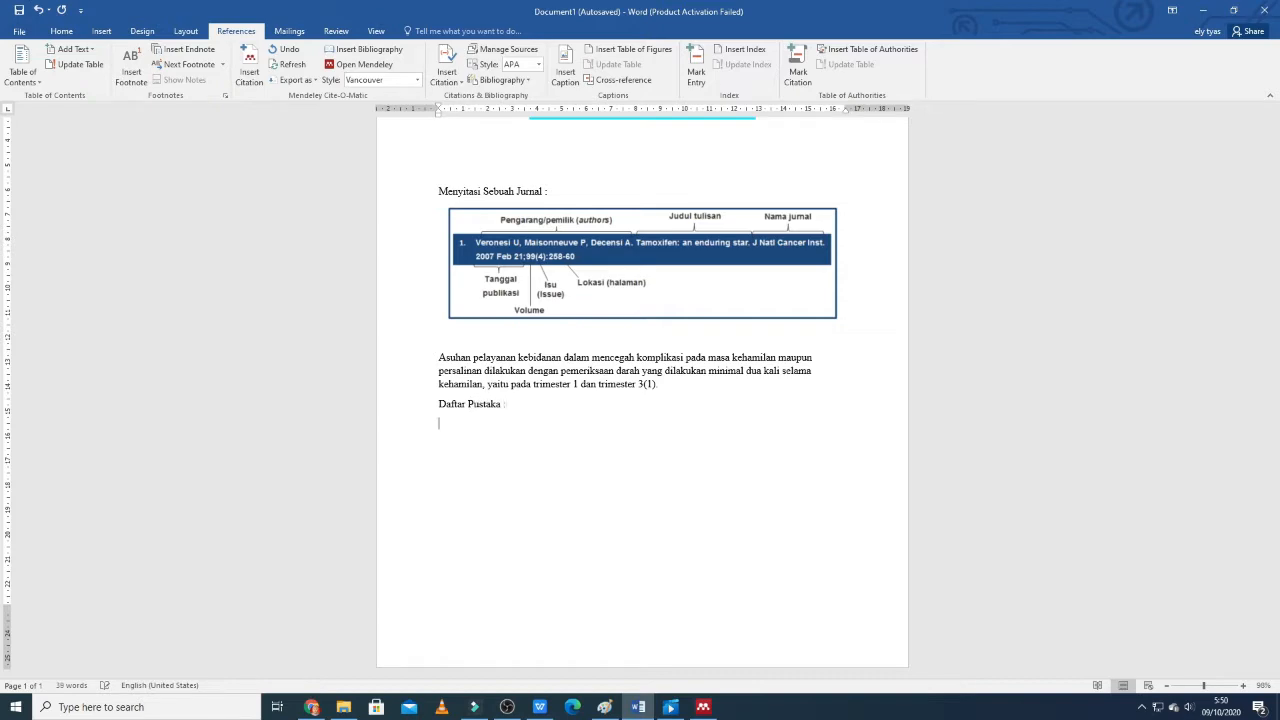
Add the line "Daftar Pustaka :" below the cited paragraph and insert the Mendeley bibliography beneath it.
{"action": "left_click", "coordinate": [402, 53]}
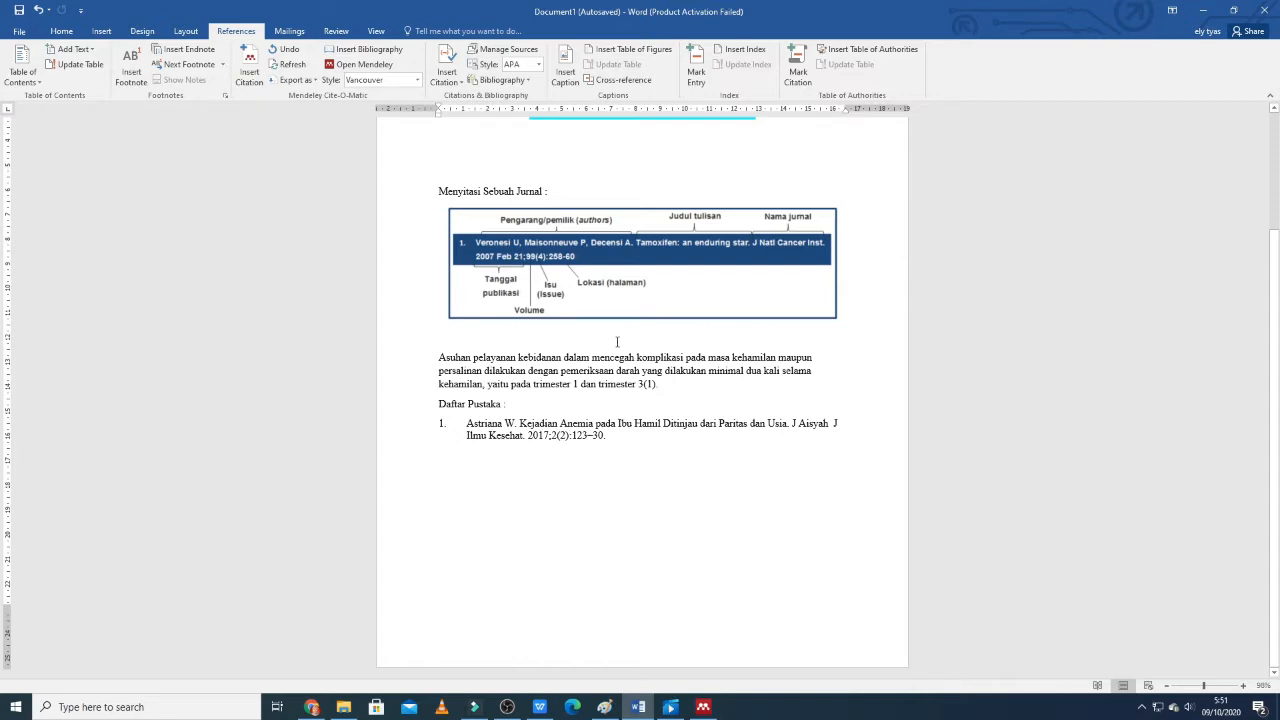
{"action": "scroll", "coordinate": [617, 342], "scroll_direction": "up", "scroll_amount": 3}
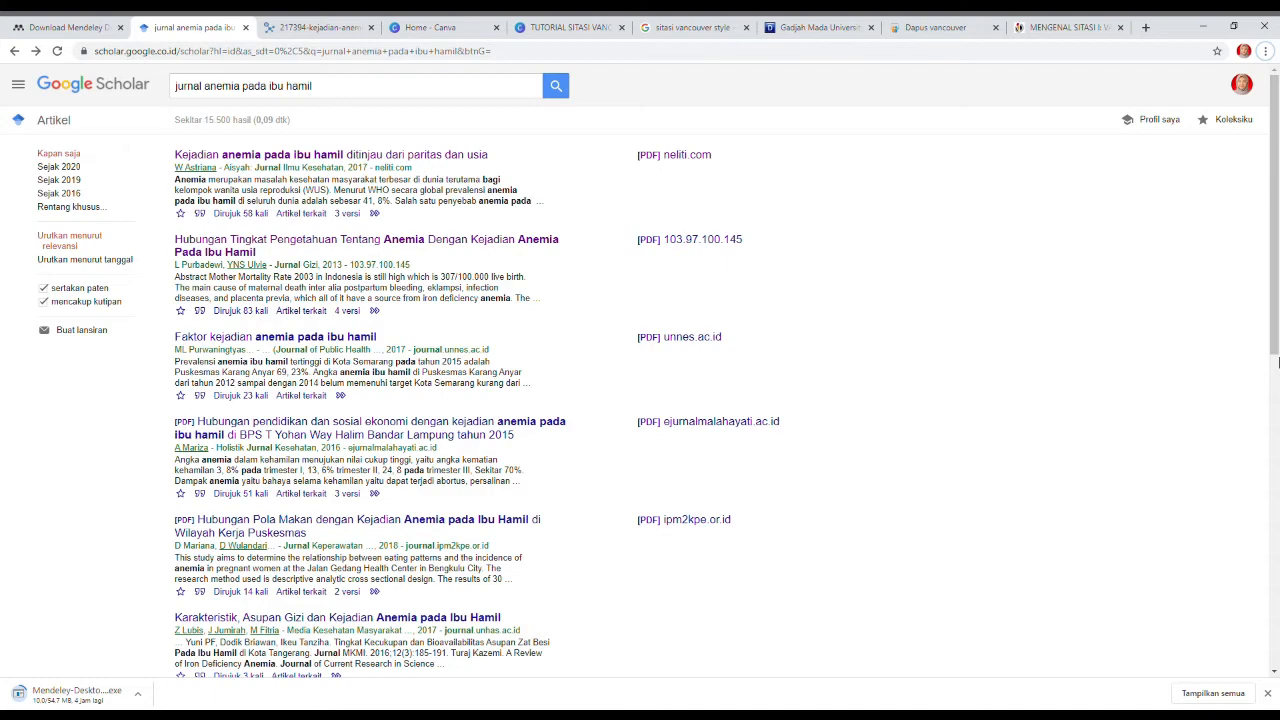
In Google Scholar, view the citation formats and export options of "Hubungan Tingkat Pengetahuan Tentang Anemia Dengan Kejadian Anemia Pada Ibu Hamil".
{"action": "left_click", "coordinate": [201, 311]}
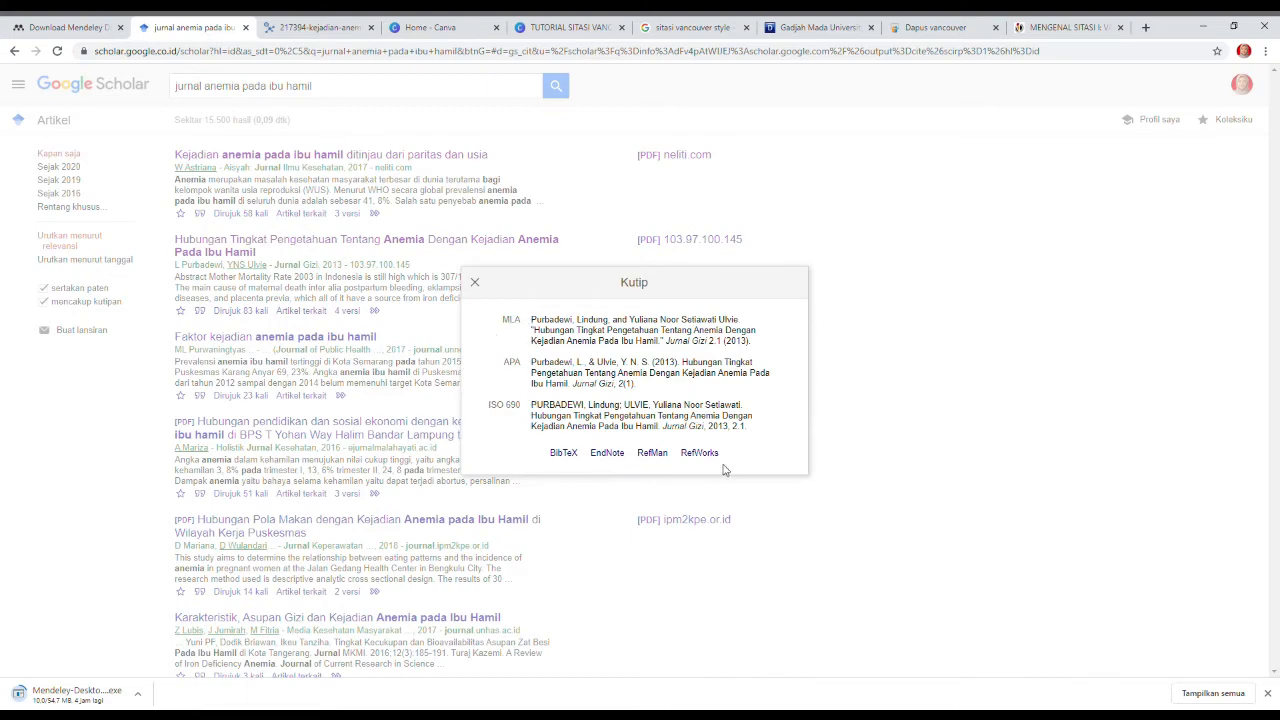
{"action": "left_click", "coordinate": [475, 283]}
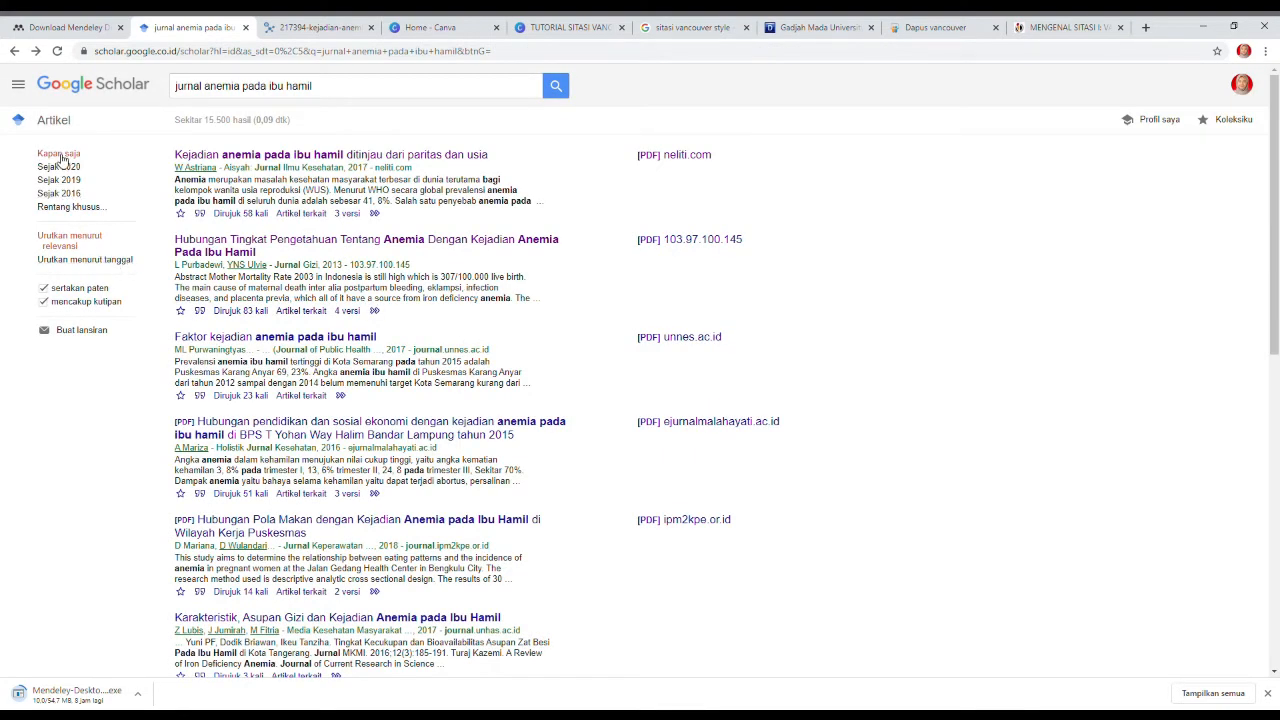
Set the Google Scholar display language to English in the settings and save the change.
{"action": "left_click", "coordinate": [19, 86]}
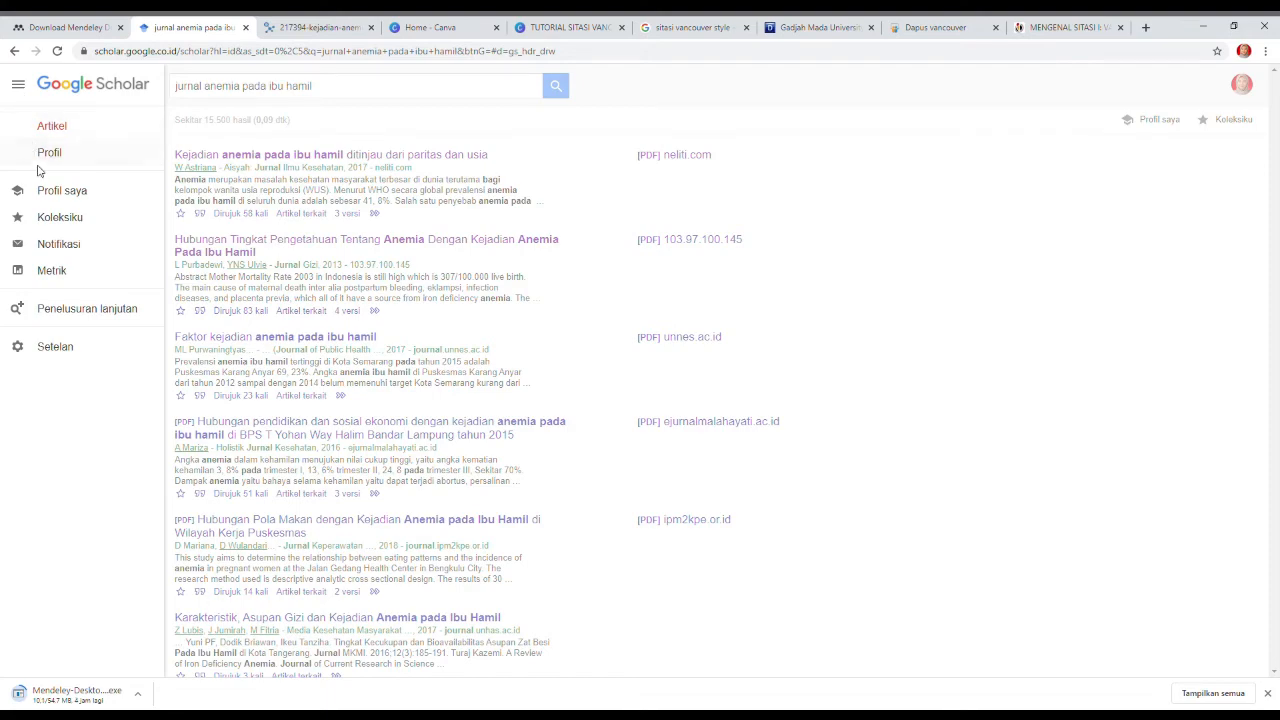
{"action": "left_click", "coordinate": [74, 346]}
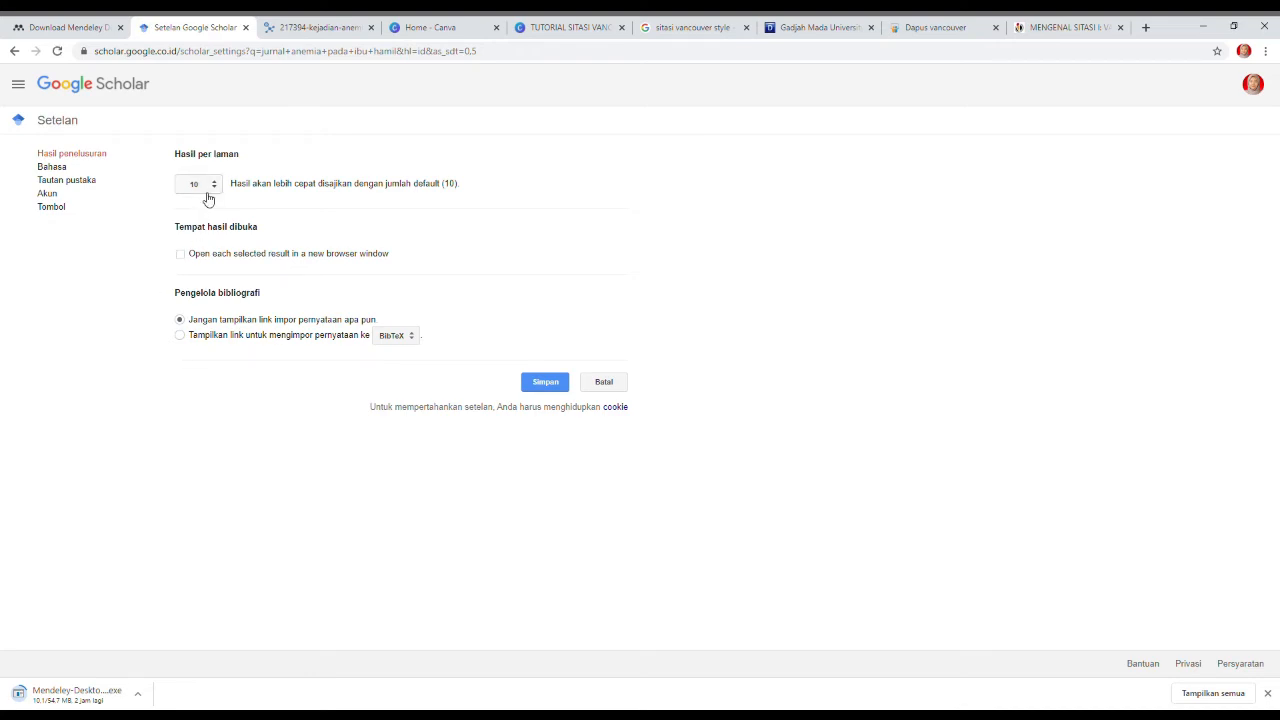
{"action": "left_click", "coordinate": [45, 167]}
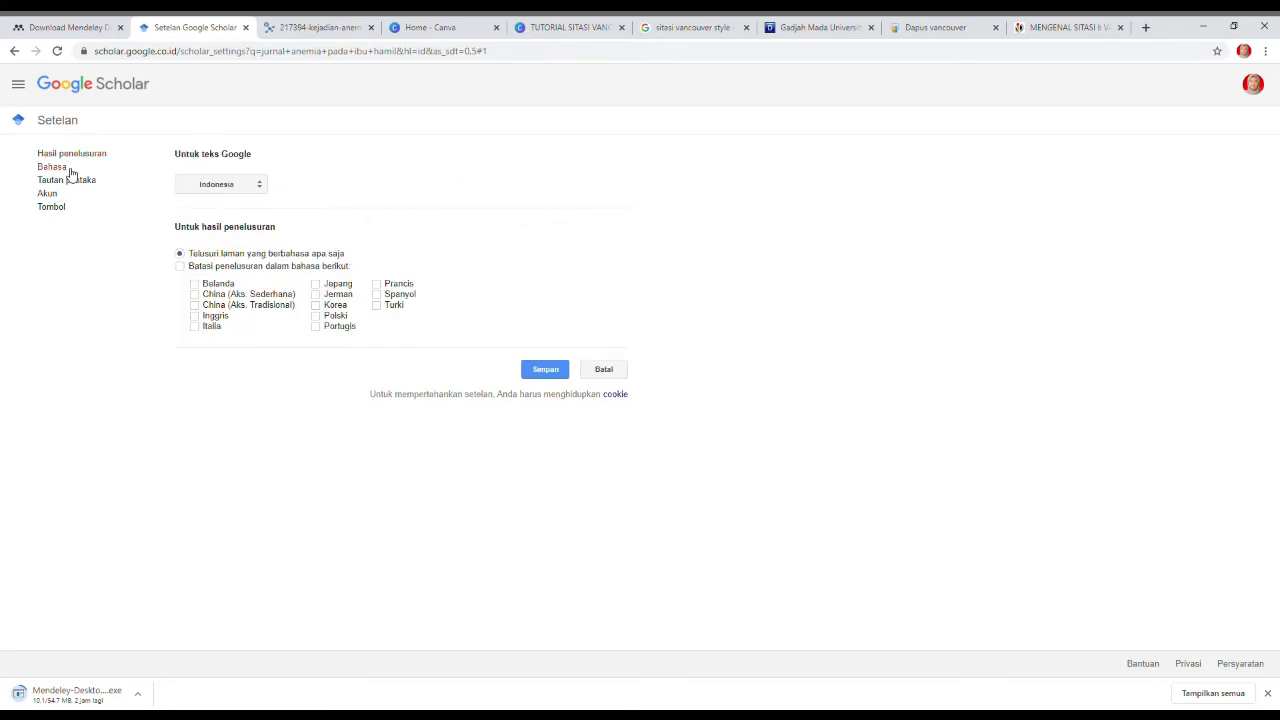
{"action": "left_click", "coordinate": [208, 188]}
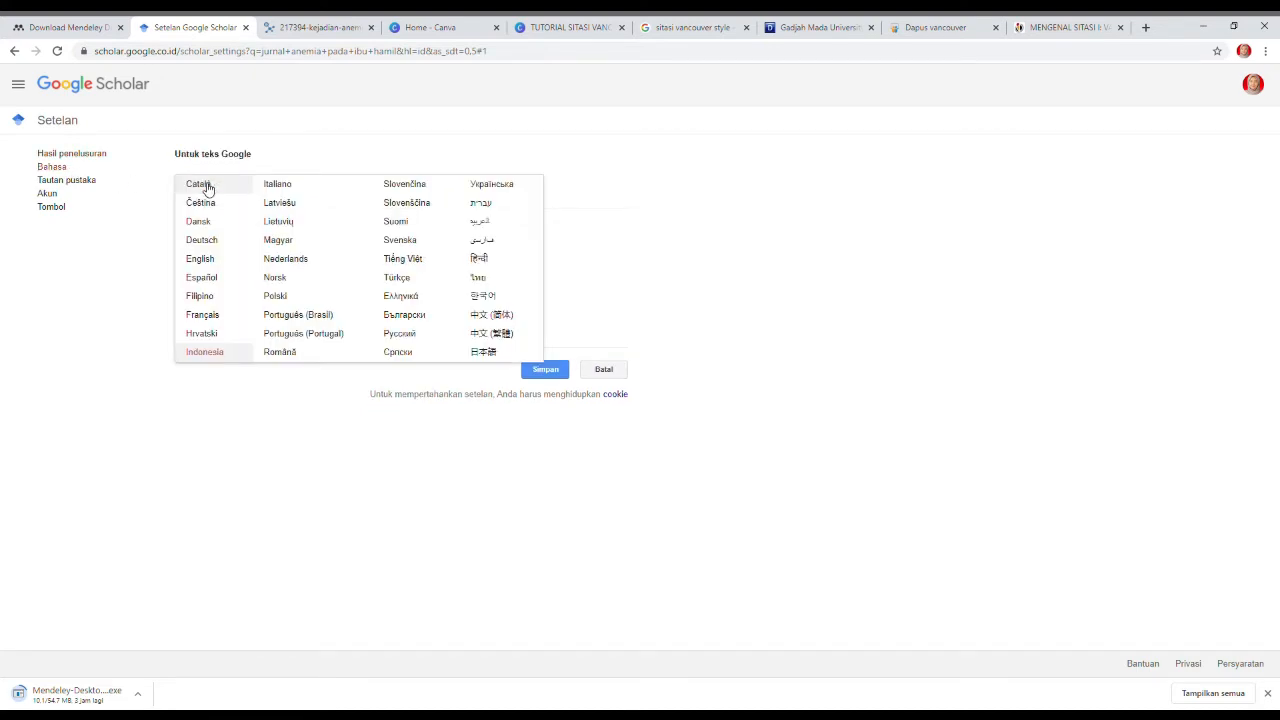
{"action": "left_click", "coordinate": [211, 262]}
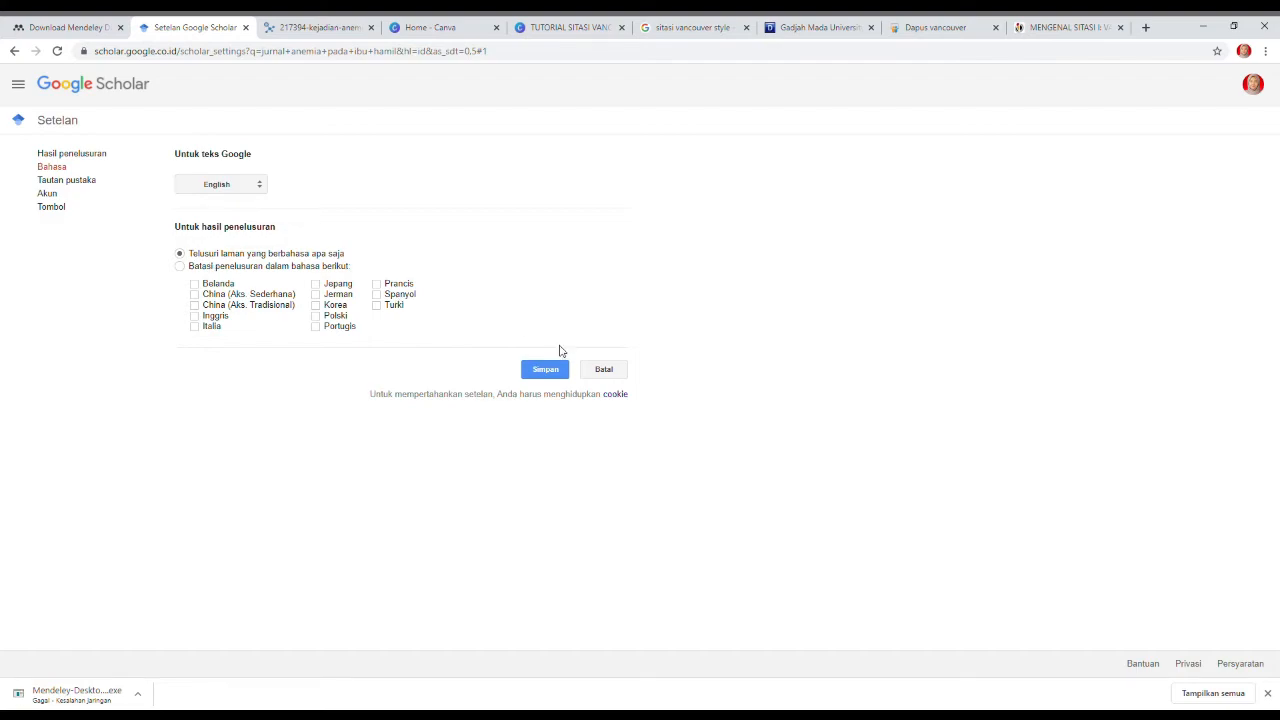
{"action": "left_click", "coordinate": [545, 369]}
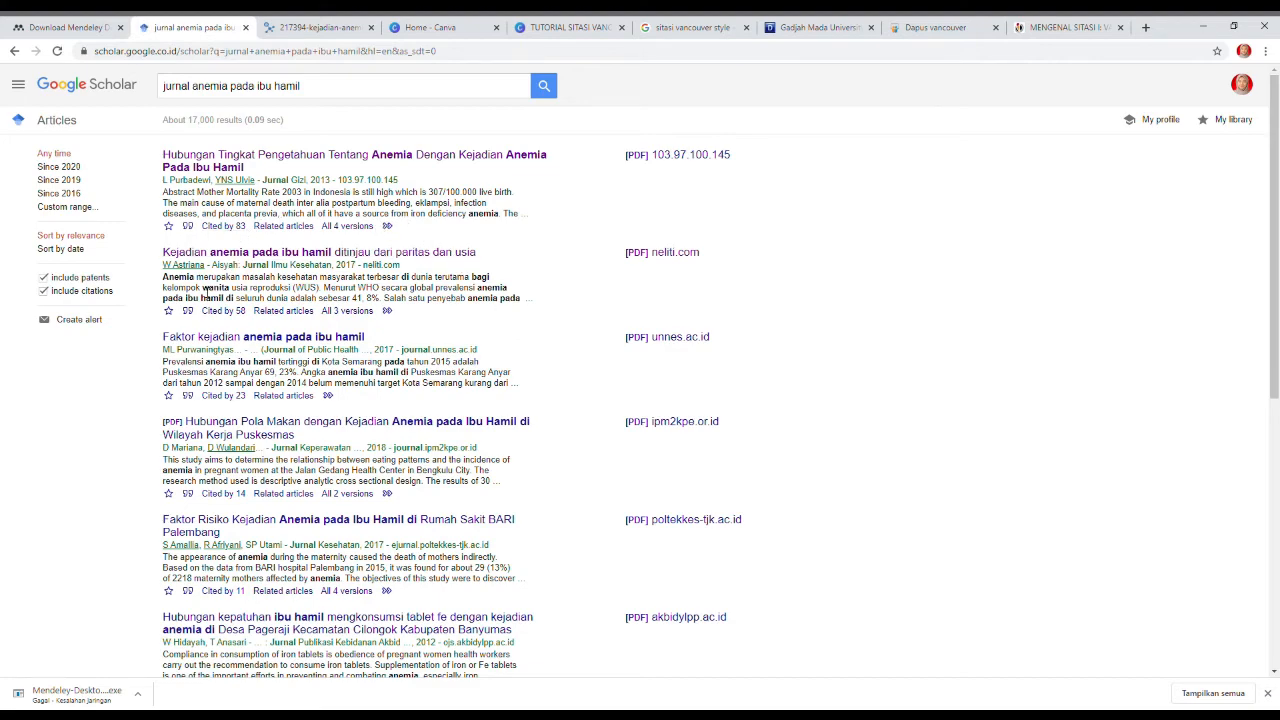
Open the citation formats for "Kejadian anemia pada ibu hamil ditinjau dari paritas dan usia" and select its Vancouver reference text.
{"action": "left_click", "coordinate": [188, 311]}
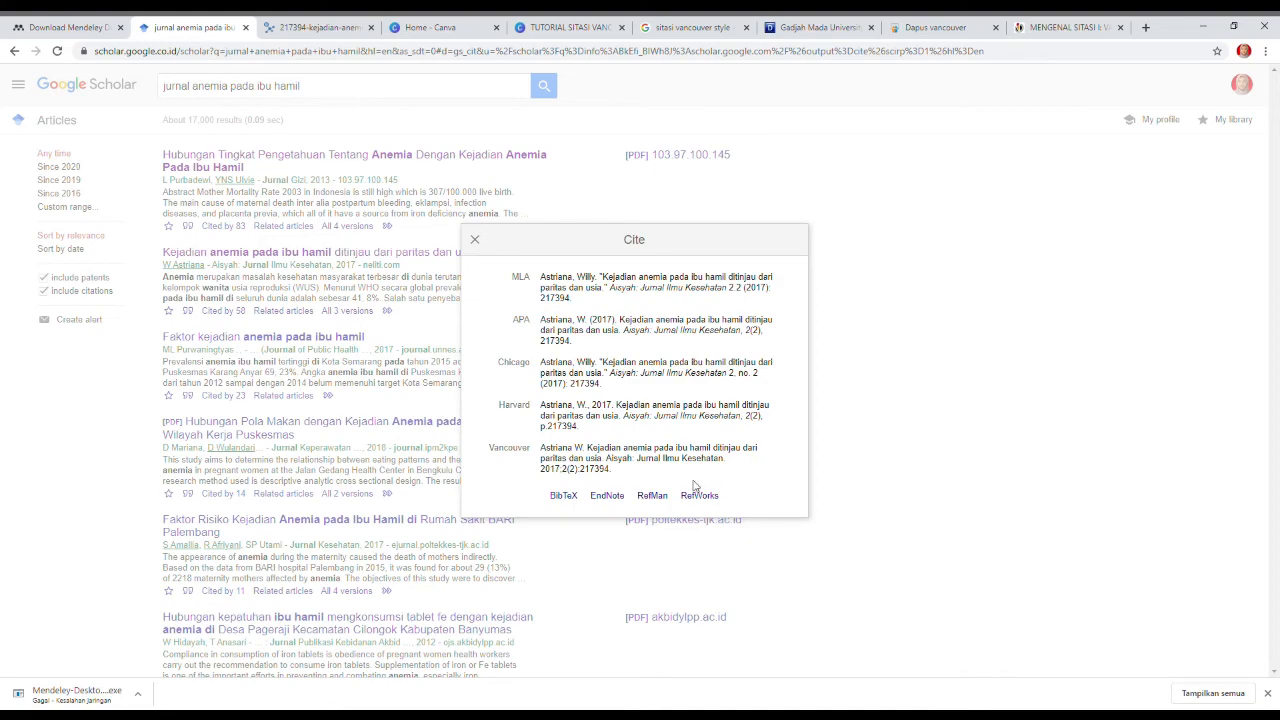
{"action": "left_click", "coordinate": [547, 455]}
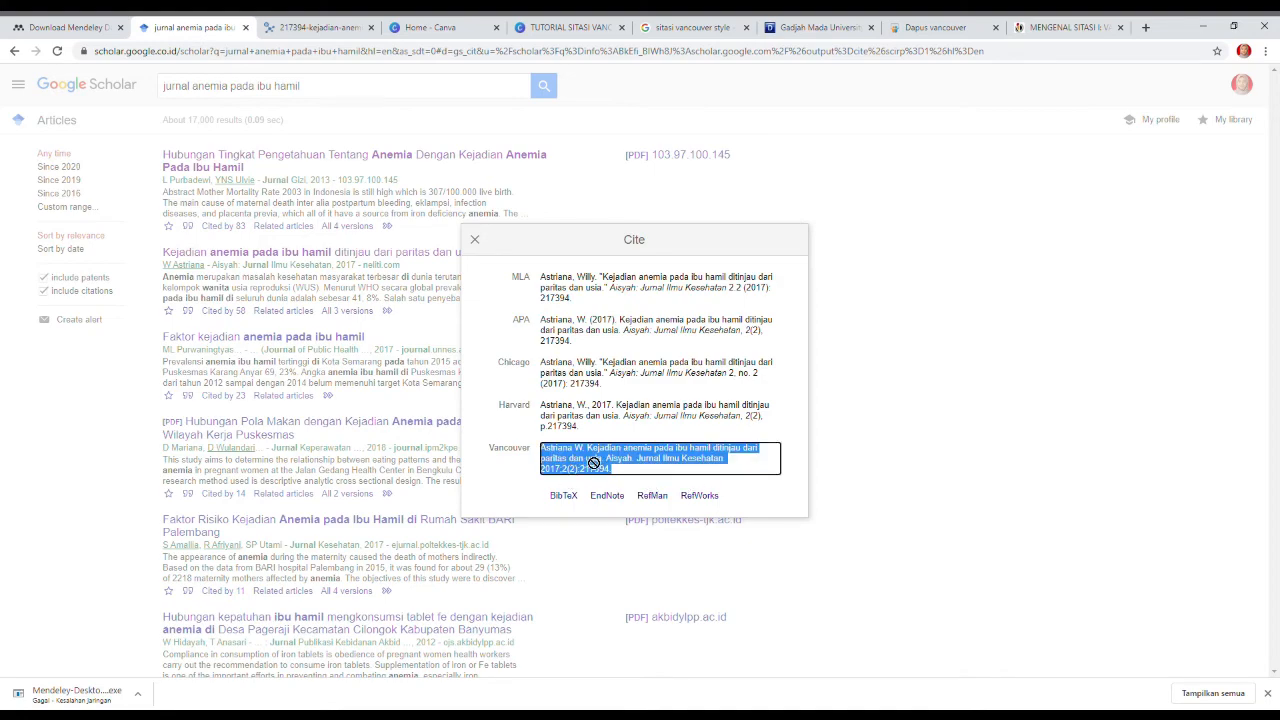